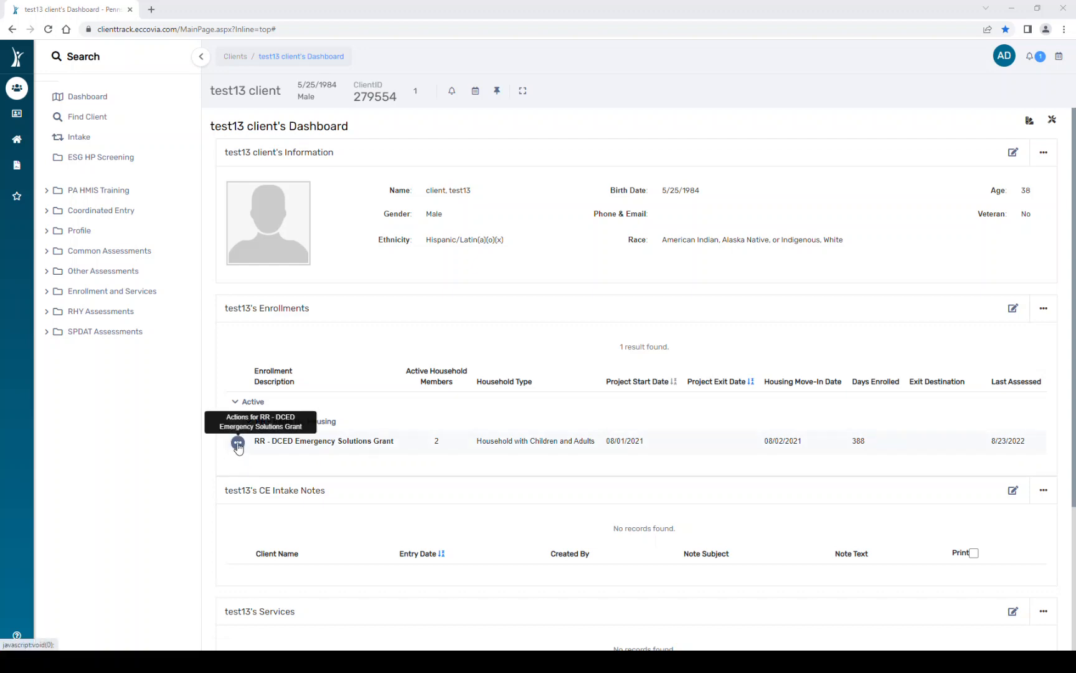
# - Start exiting test13 from the RR - DCED Emergency Solutions Grant enrollment row
pyautogui.click(237, 444)
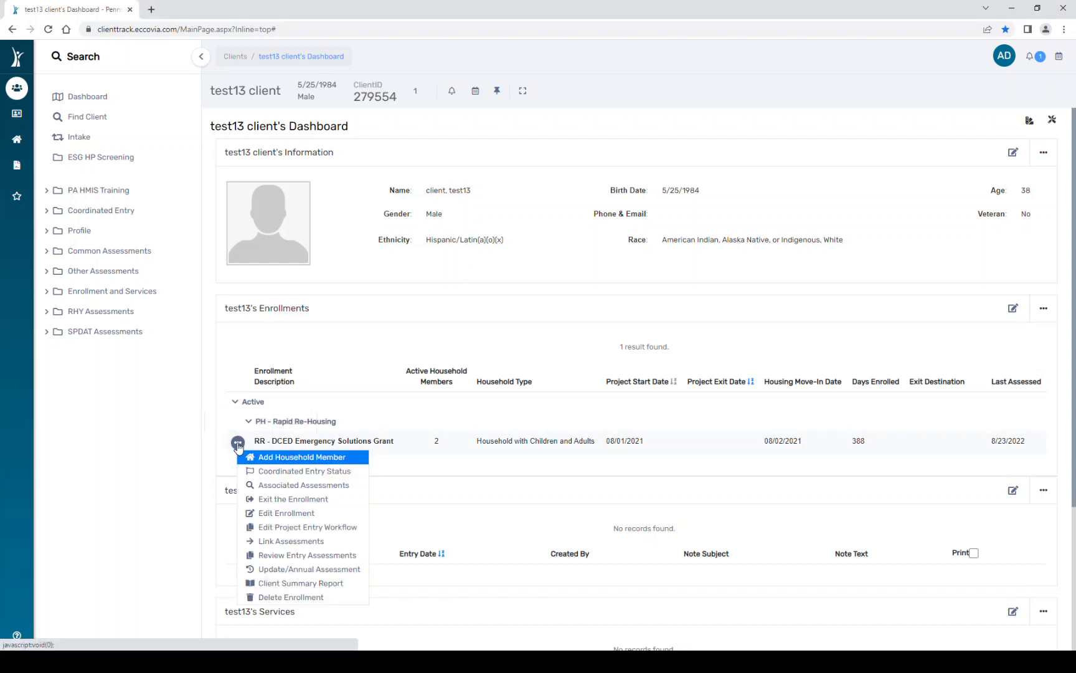
pyautogui.click(284, 499)
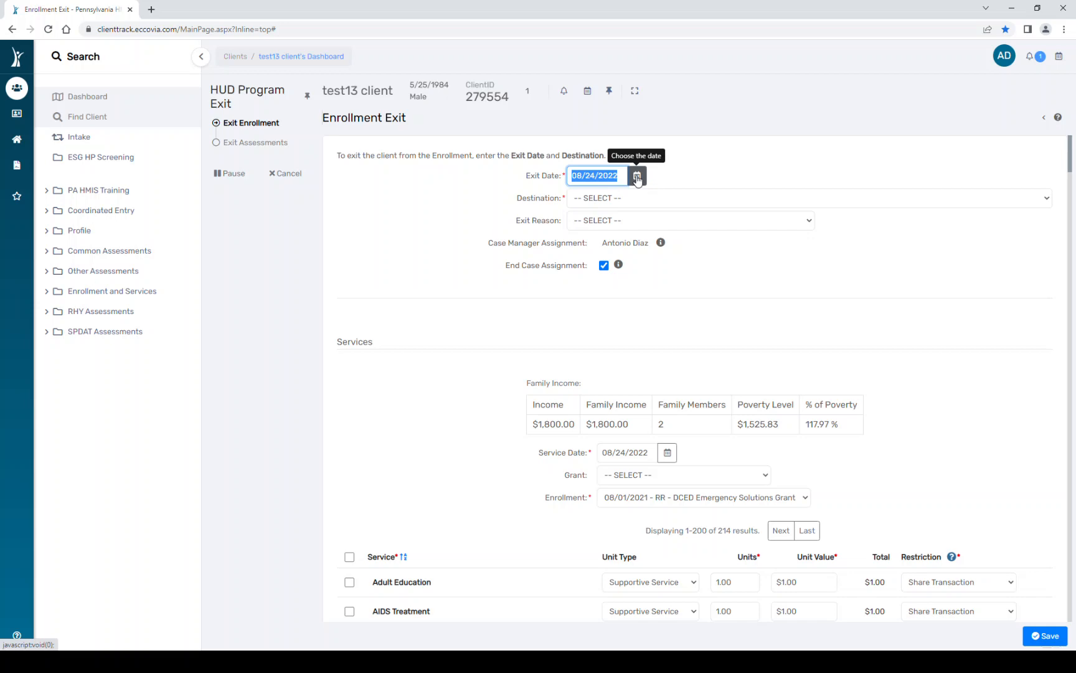
# - Set Destination to 'Rental by client, no ongoing housing subsidy' and Exit Reason to 'Completed program'
pyautogui.click(949, 204)
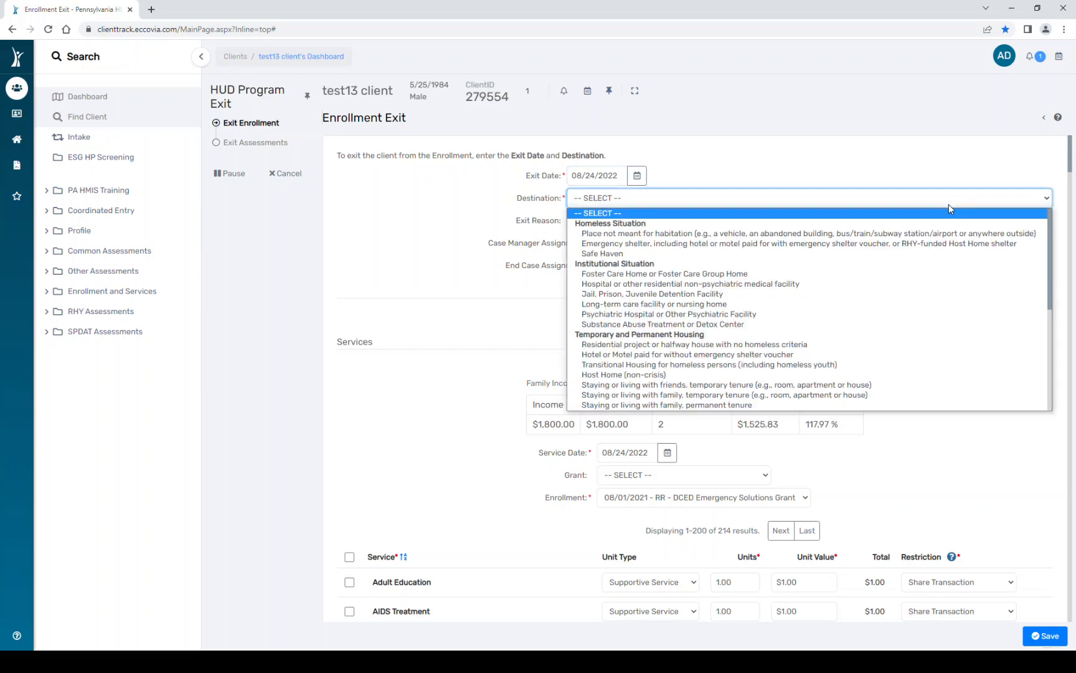
pyautogui.scroll(-5, 903, 315)
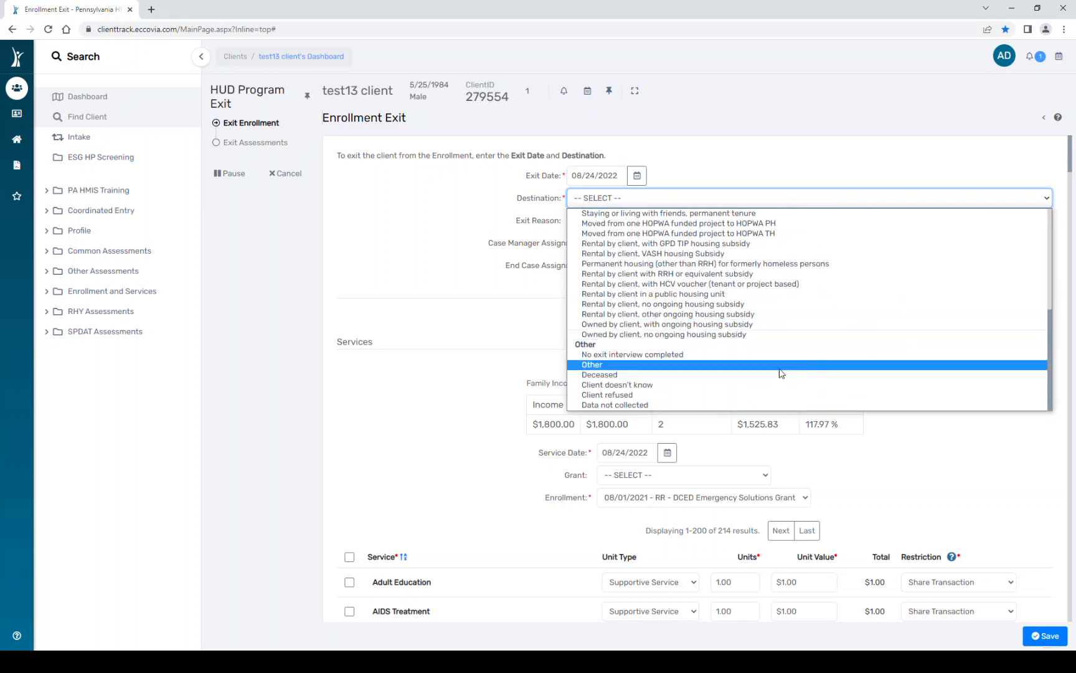
pyautogui.click(676, 358)
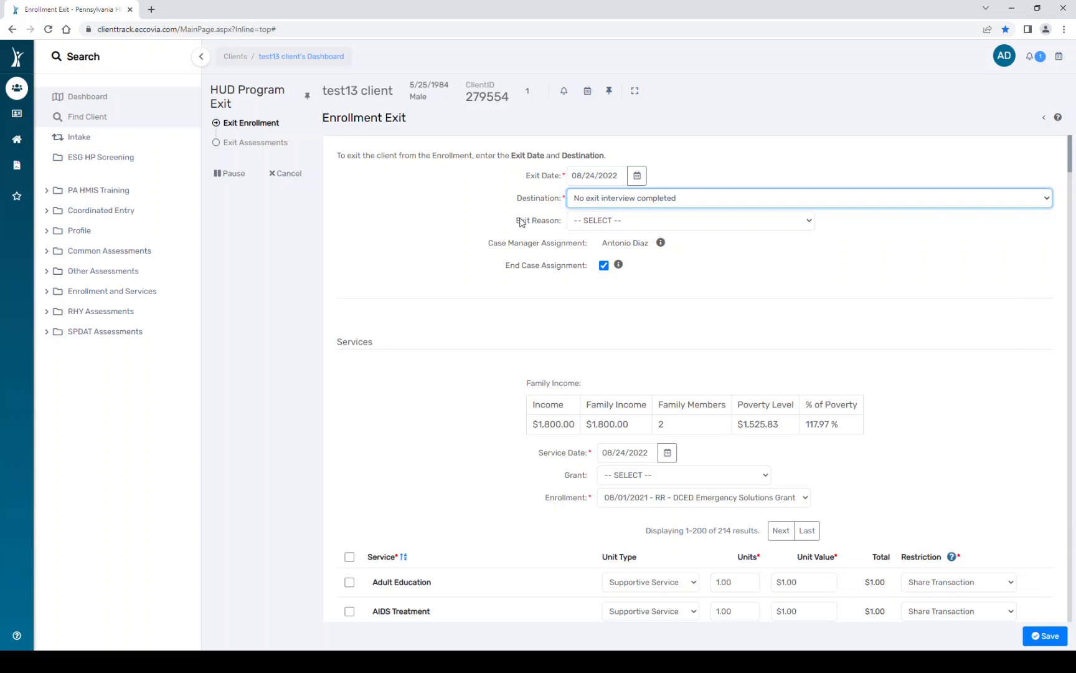
pyautogui.click(619, 204)
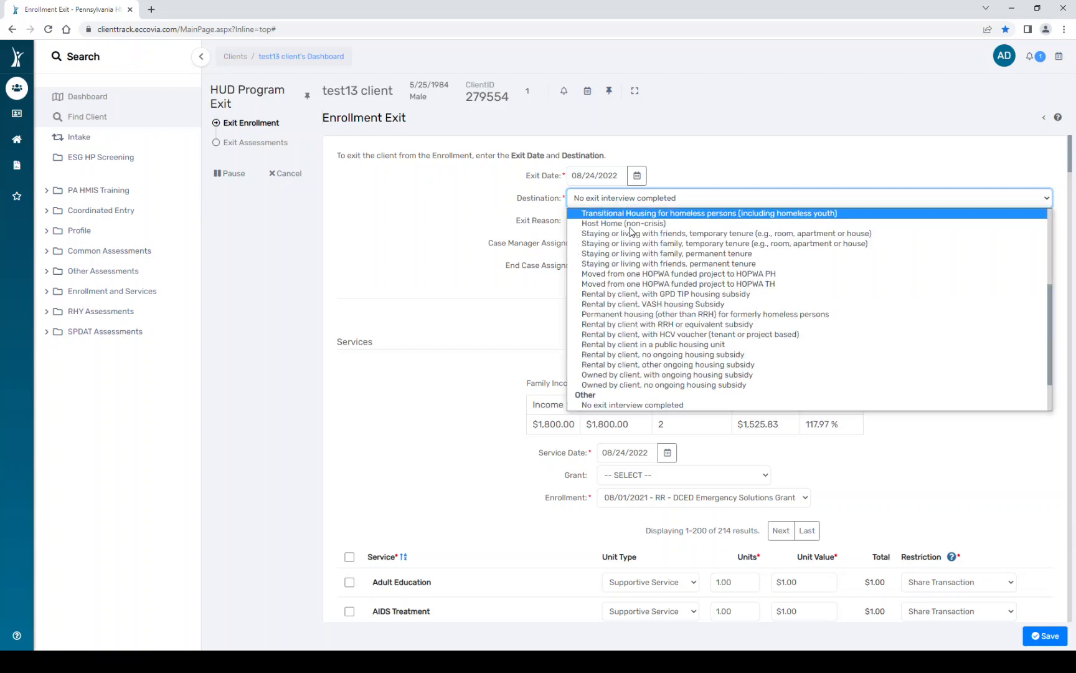
pyautogui.click(645, 356)
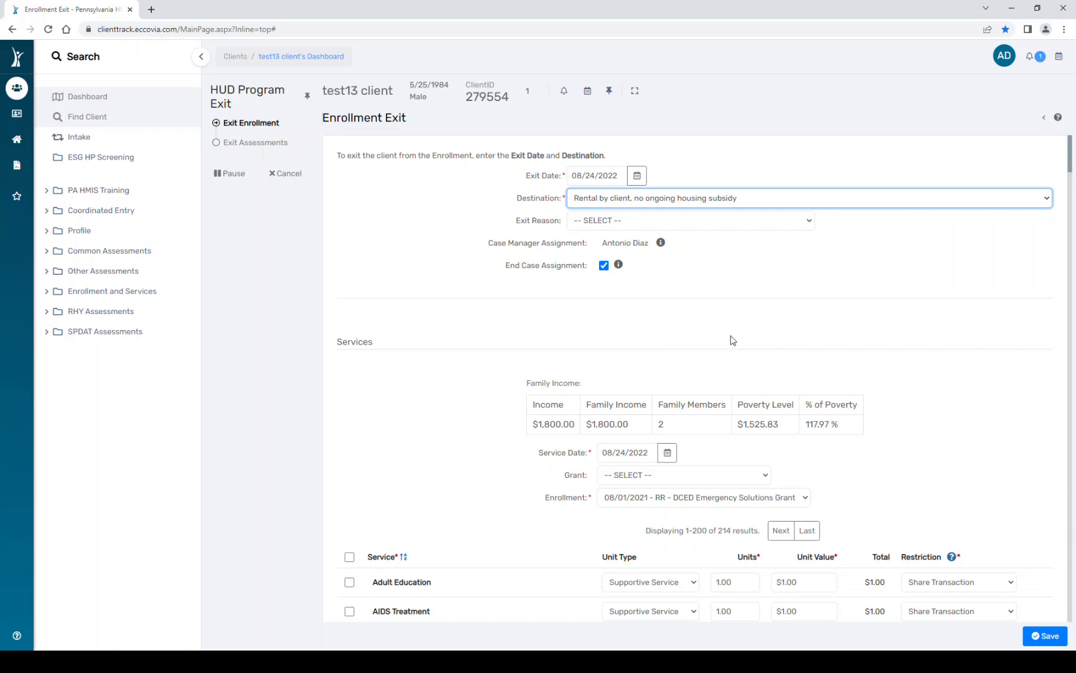
pyautogui.click(745, 223)
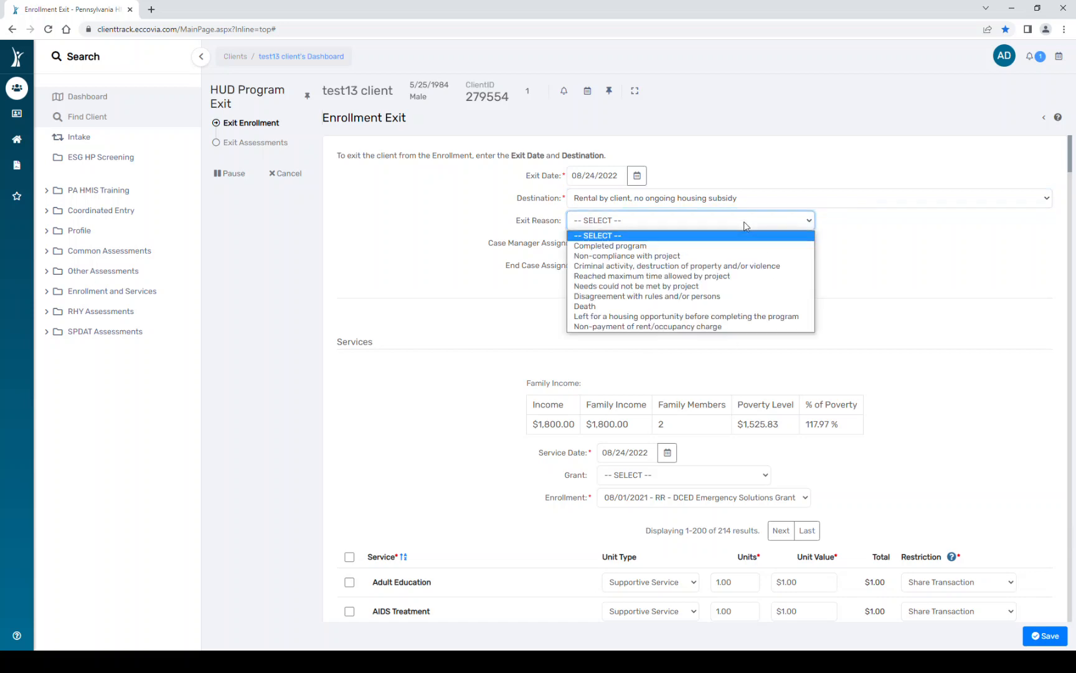
pyautogui.click(637, 246)
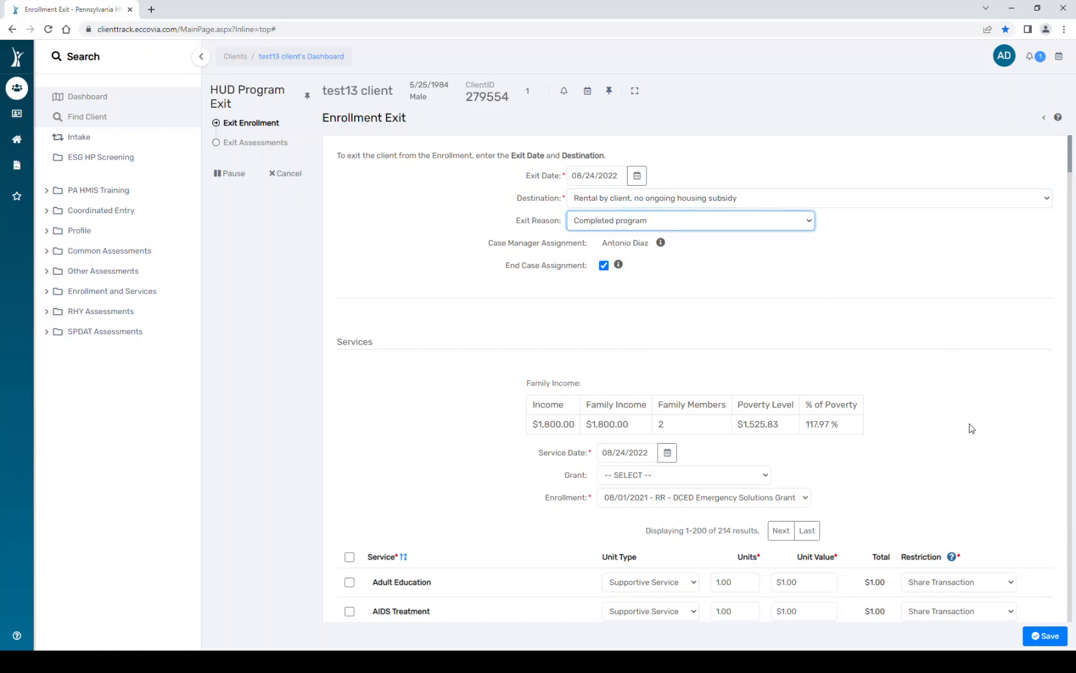
pyautogui.scroll(-3, 970, 428)
pyautogui.scroll(-2, 970, 428)
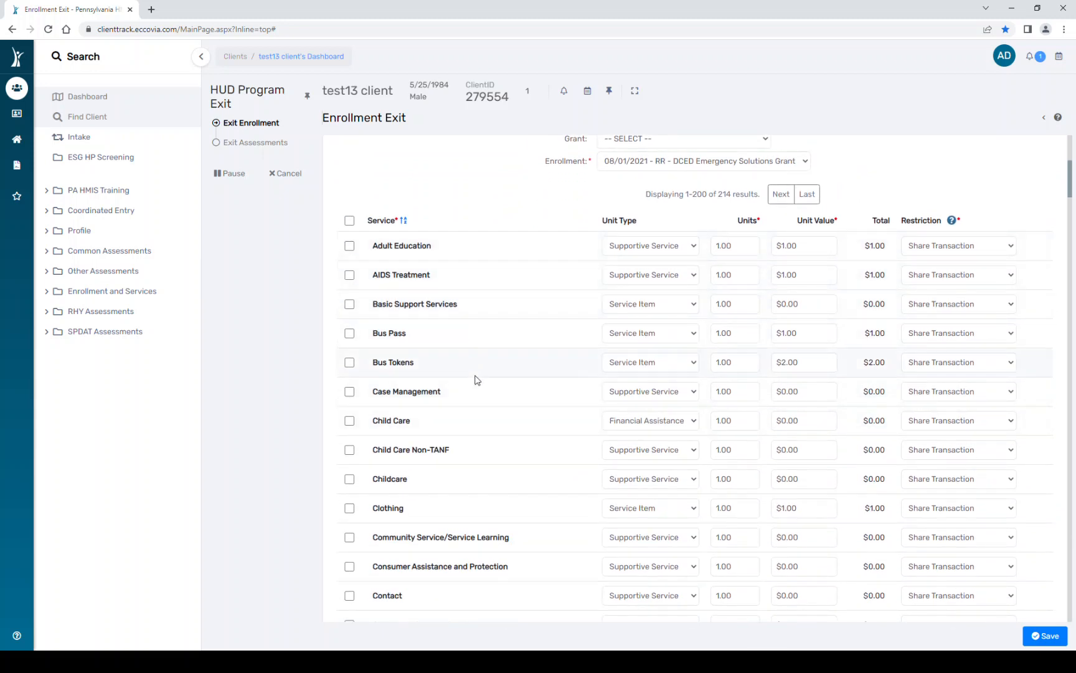
# - Save the enrollment exit with no Counseling services selected
pyautogui.scroll(-3, 589, 590)
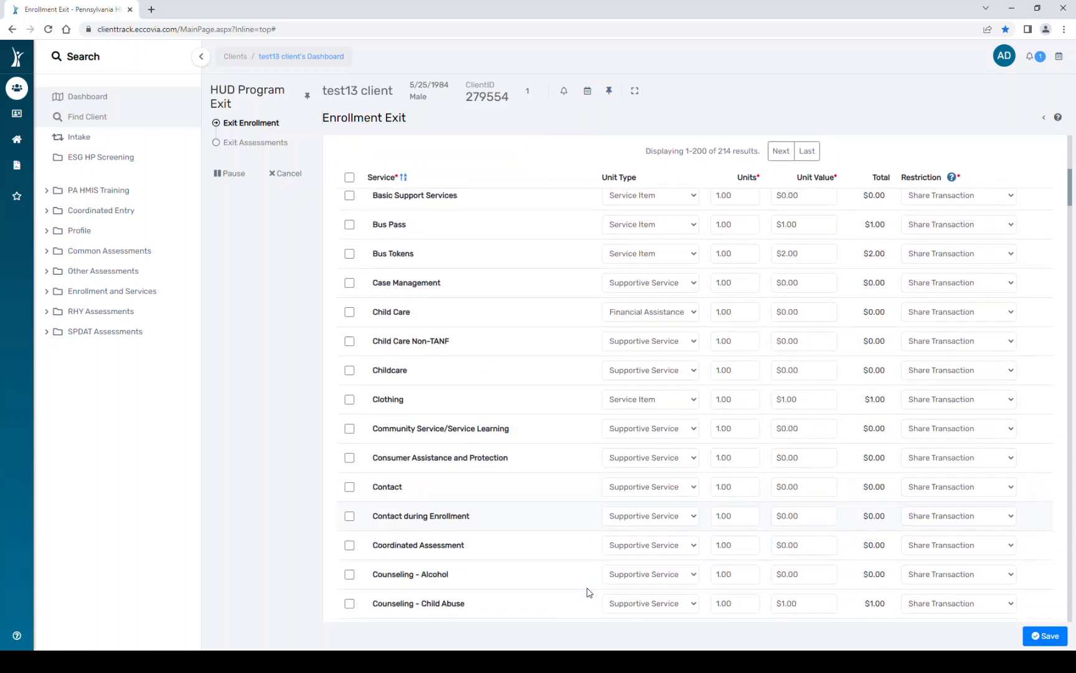
pyautogui.click(349, 517)
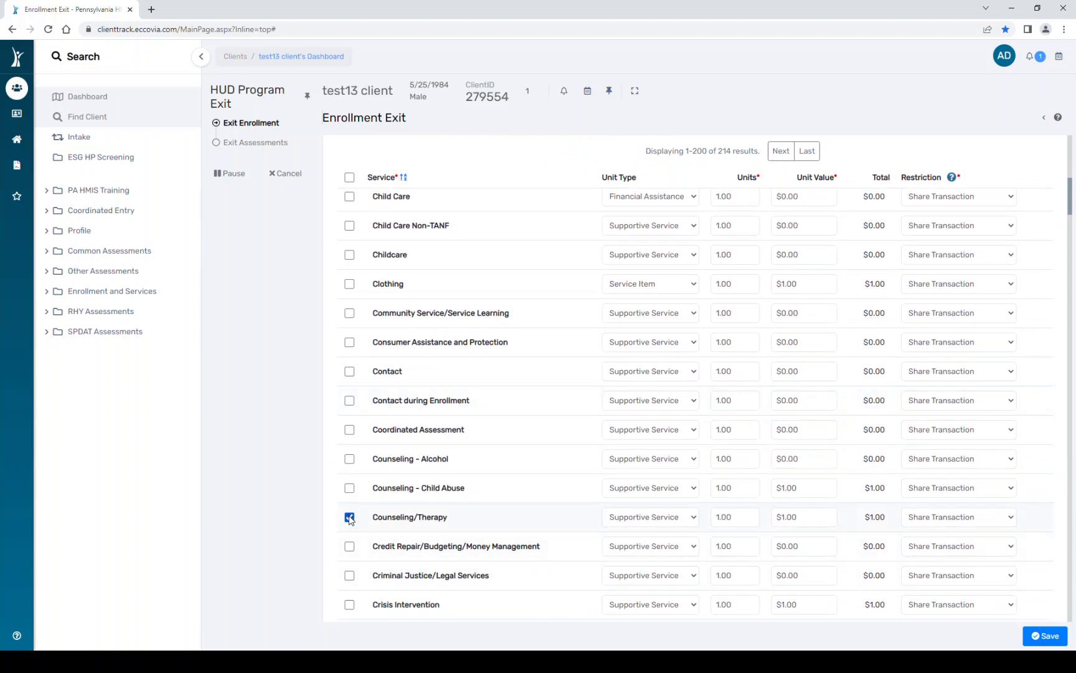
pyautogui.click(350, 488)
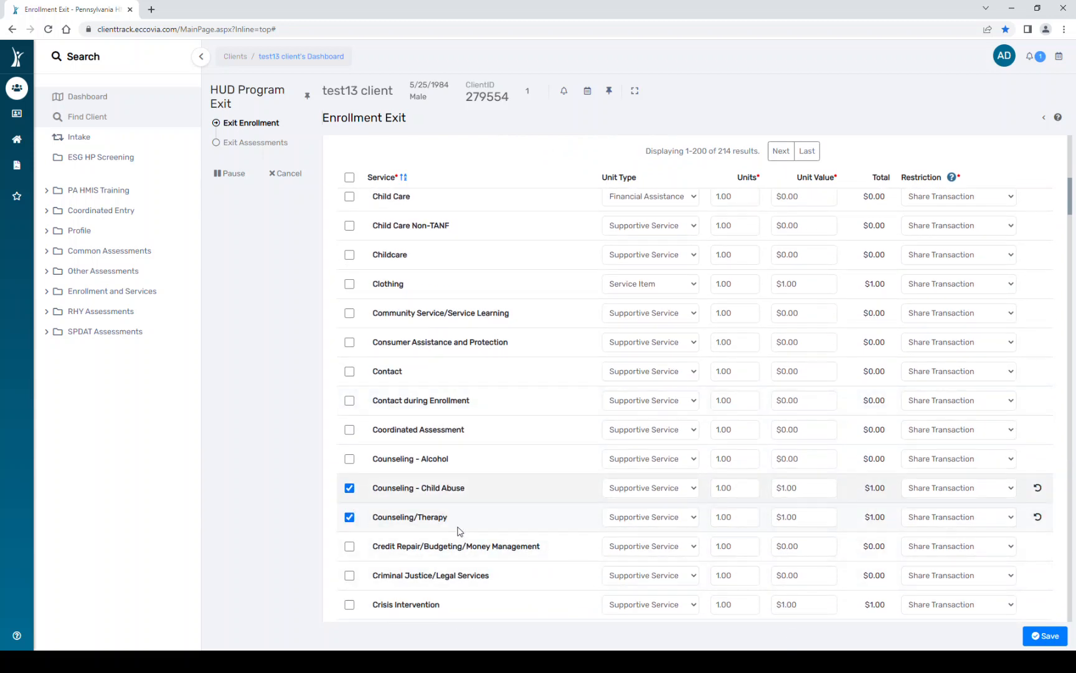
pyautogui.click(349, 517)
pyautogui.click(350, 489)
pyautogui.click(1041, 646)
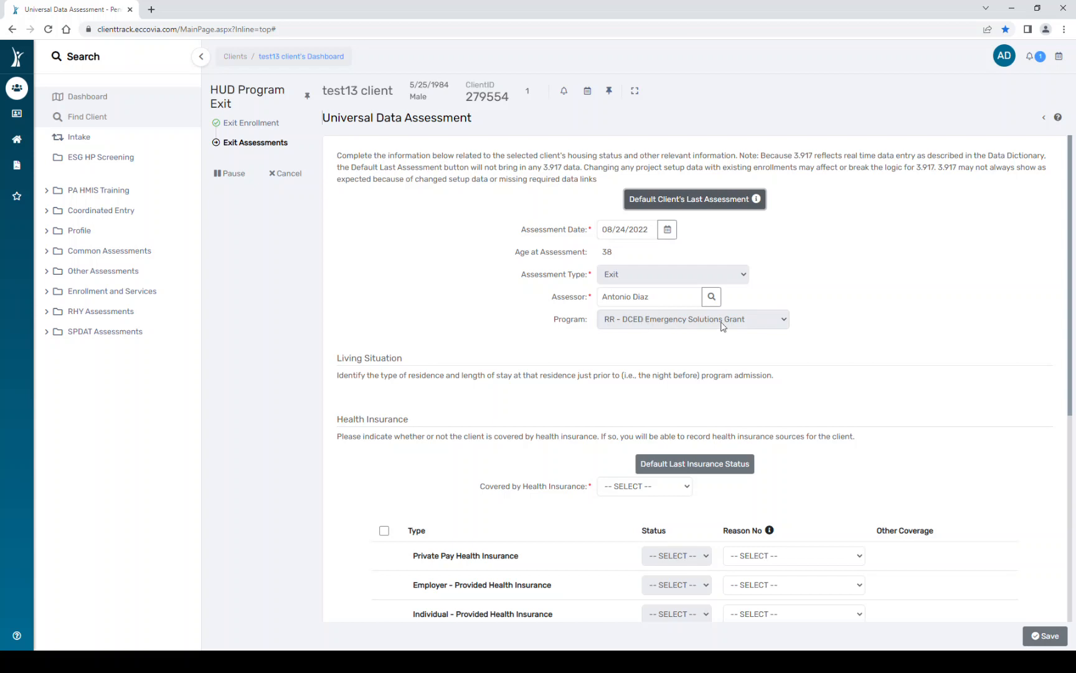
# - Mark Covered by Health Insurance Yes with Medicaid status Yes, and save the exit assessment
pyautogui.scroll(-5, 841, 433)
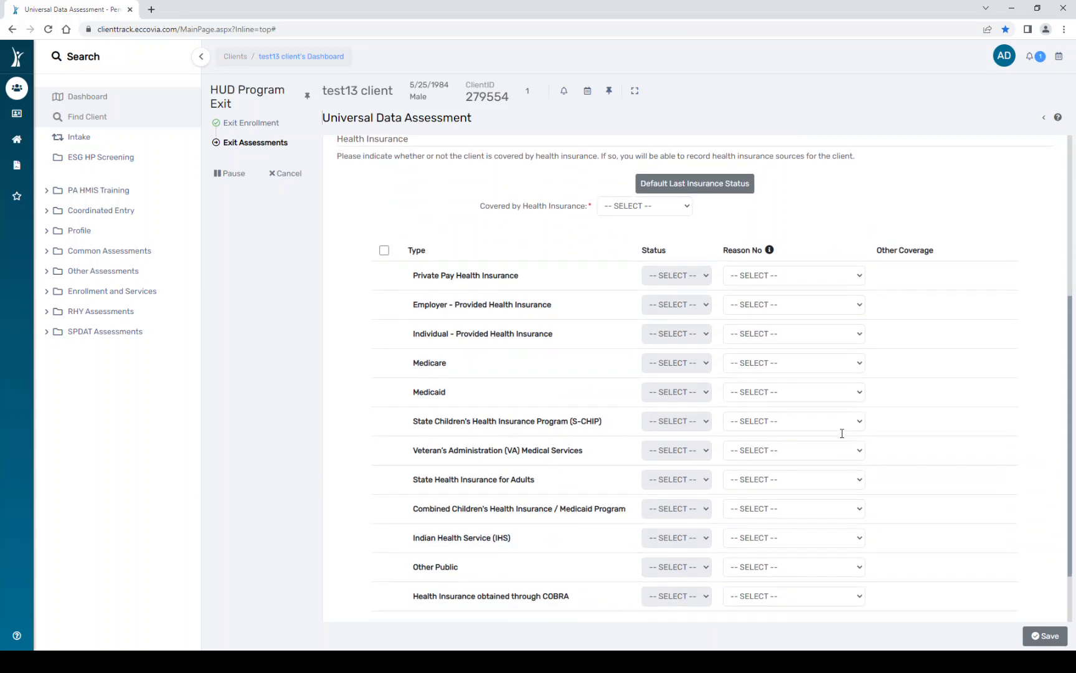
pyautogui.click(639, 212)
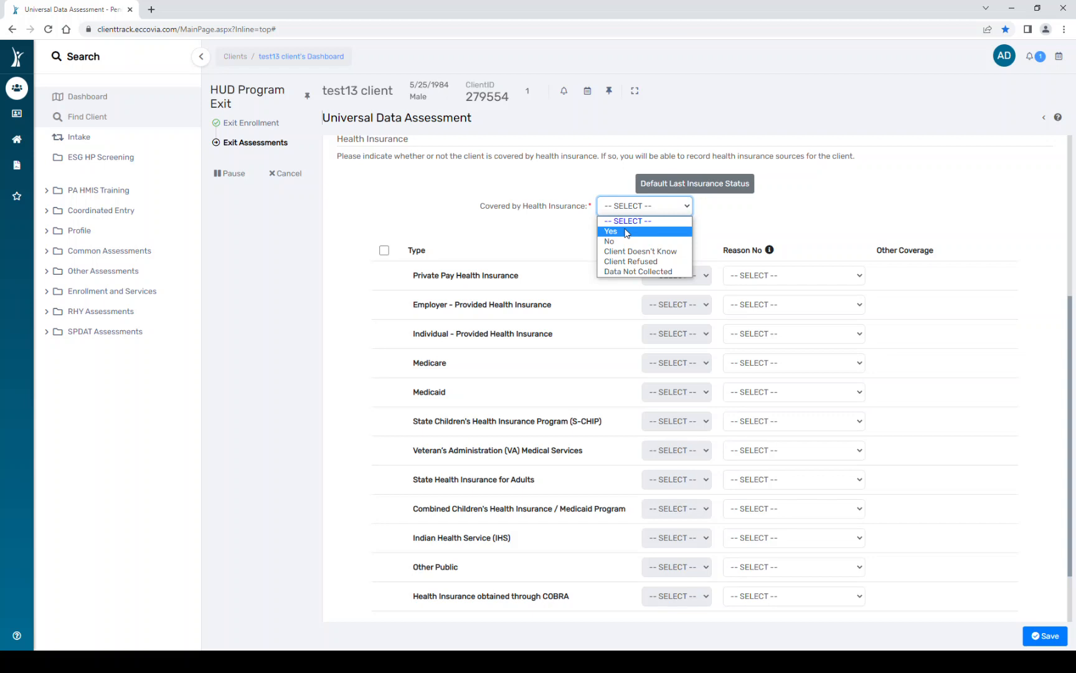
pyautogui.click(626, 232)
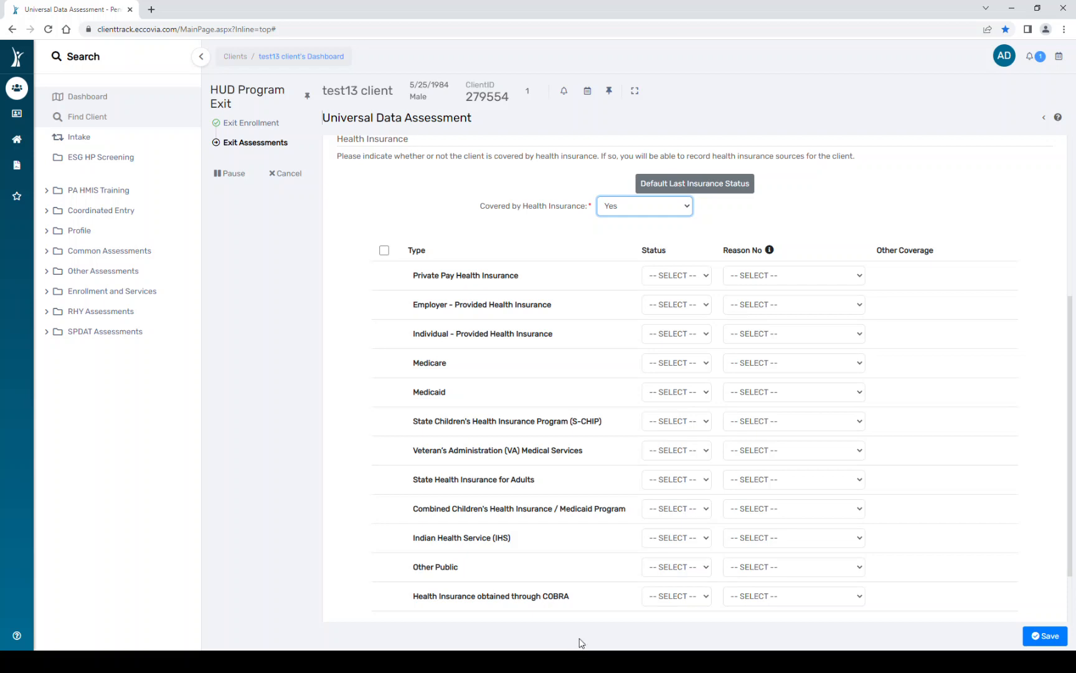
pyautogui.click(685, 396)
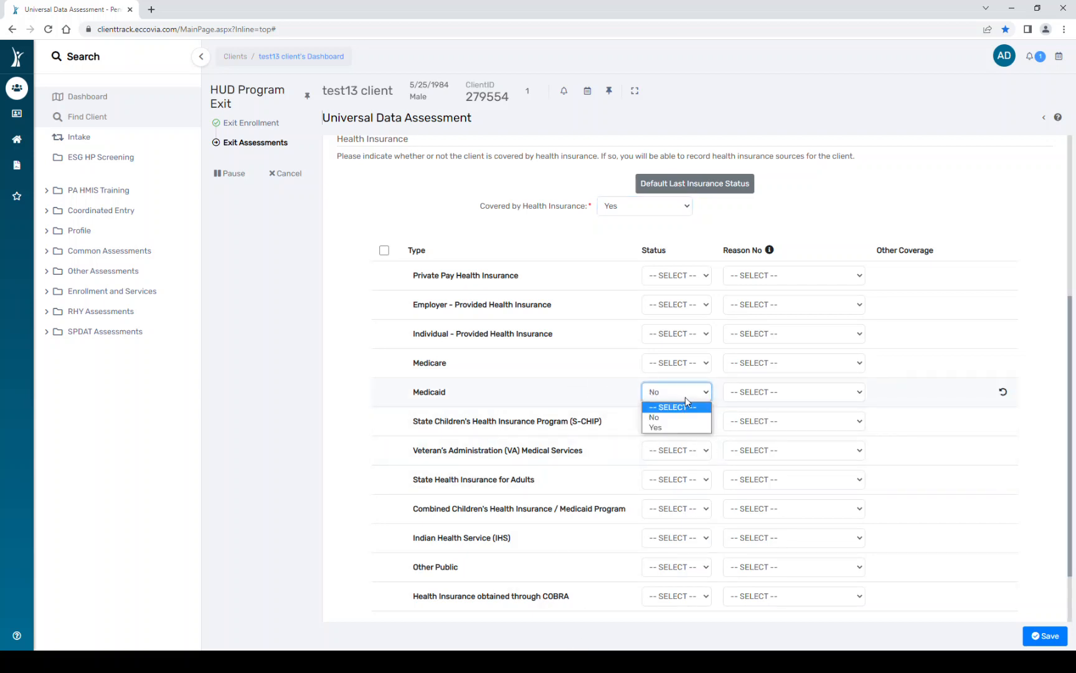
pyautogui.click(688, 427)
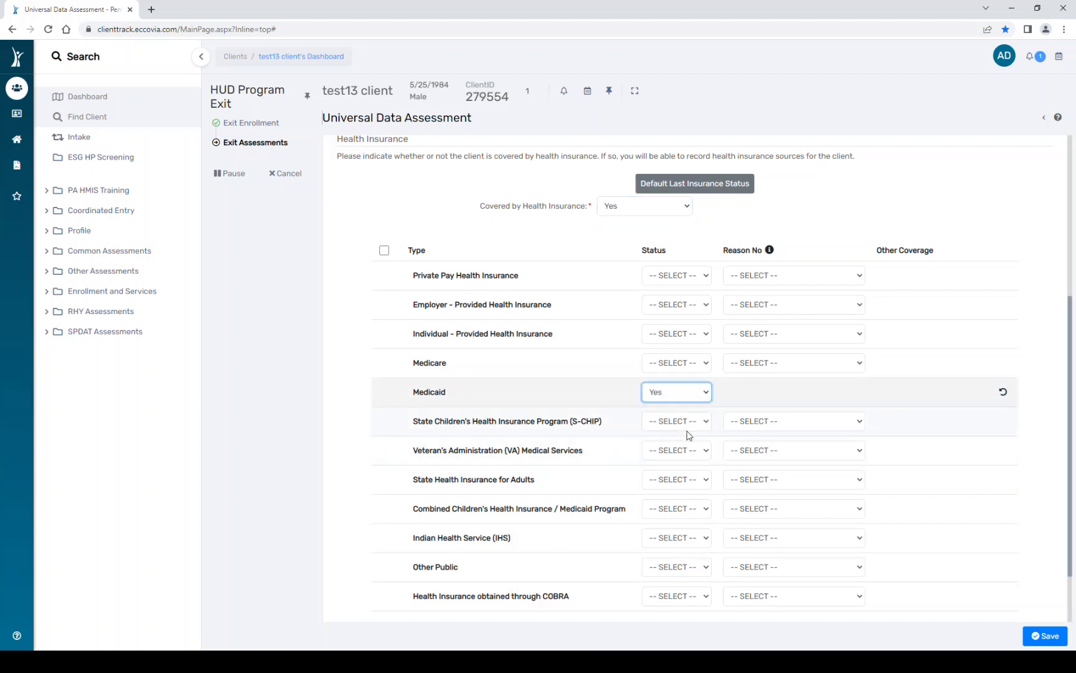
pyautogui.click(1035, 637)
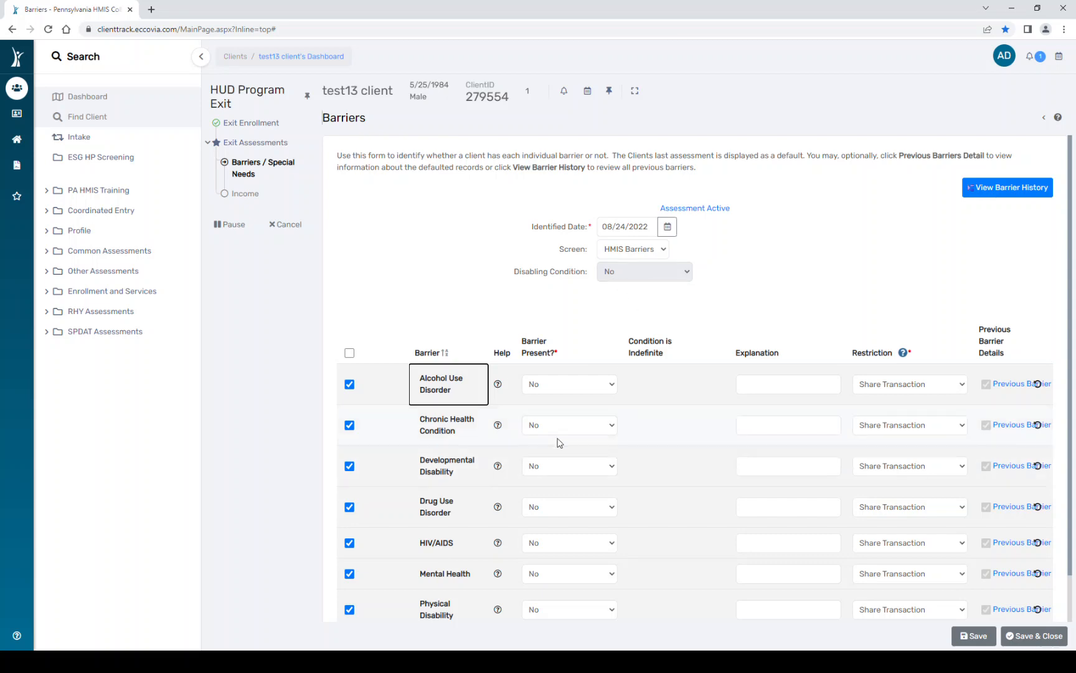
# - Save and close the Barriers form with the disabling condition and every barrier left at No
pyautogui.scroll(-1, 581, 597)
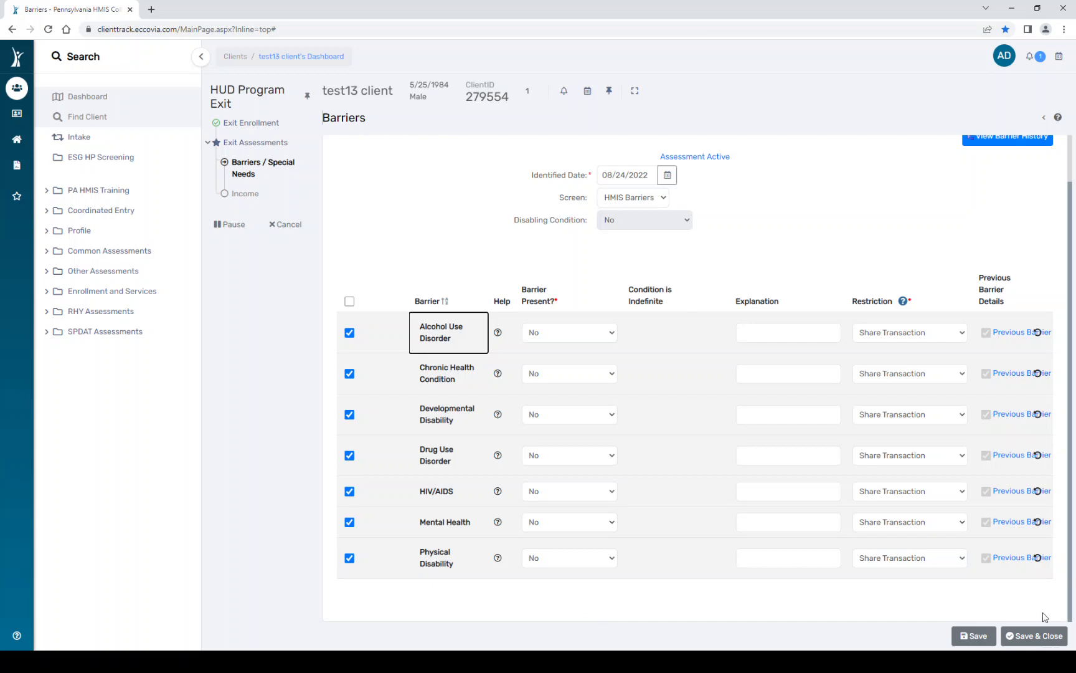
pyautogui.click(1048, 642)
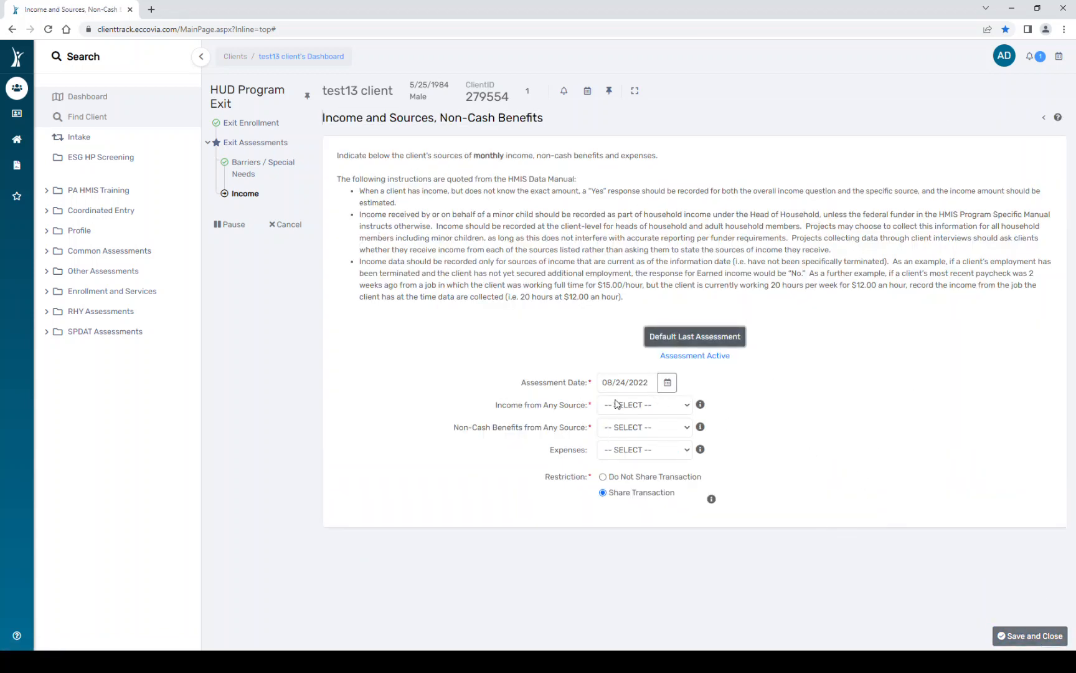
# - Answer Yes to income from any source, non-cash benefits and expenses
pyautogui.click(648, 411)
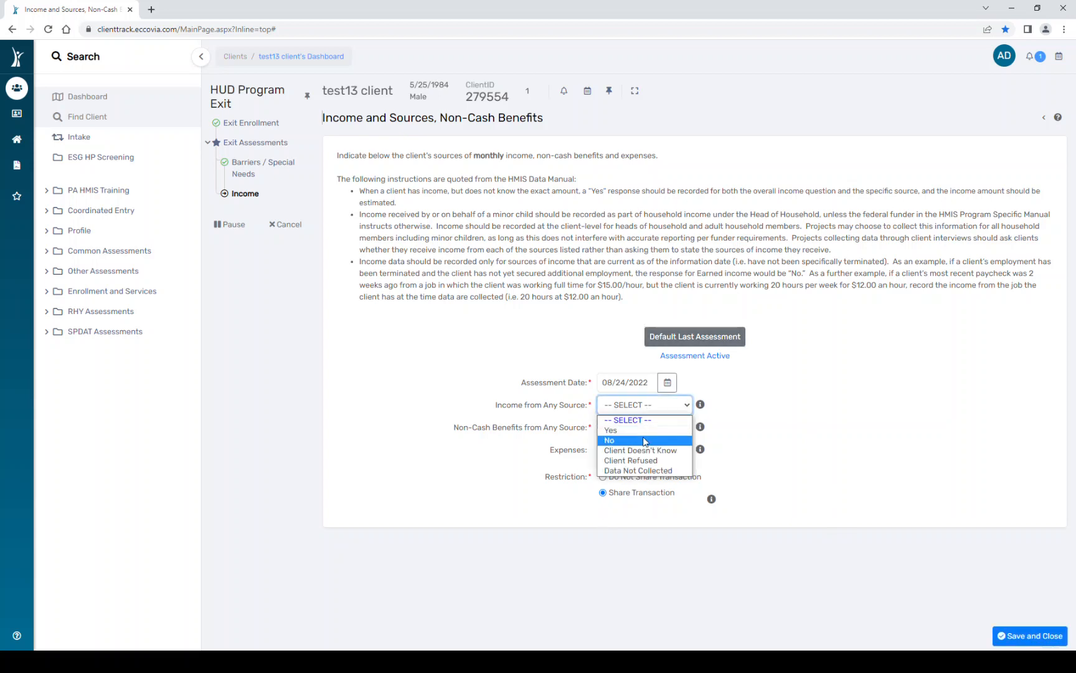
pyautogui.click(645, 441)
pyautogui.click(642, 428)
pyautogui.click(640, 463)
pyautogui.click(638, 449)
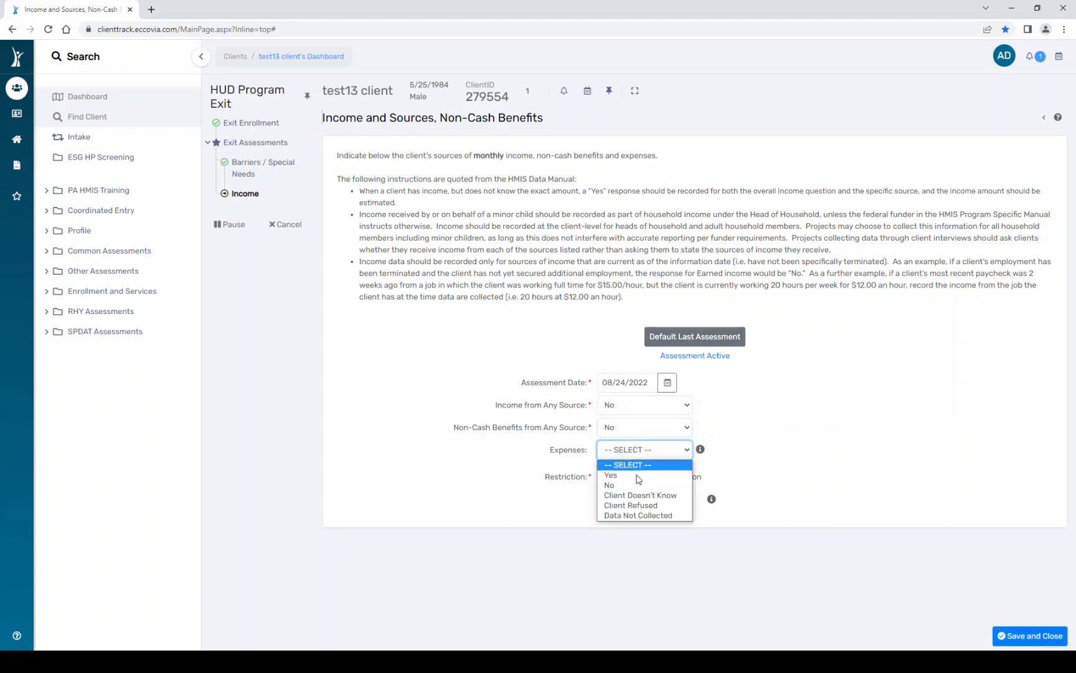
pyautogui.click(638, 486)
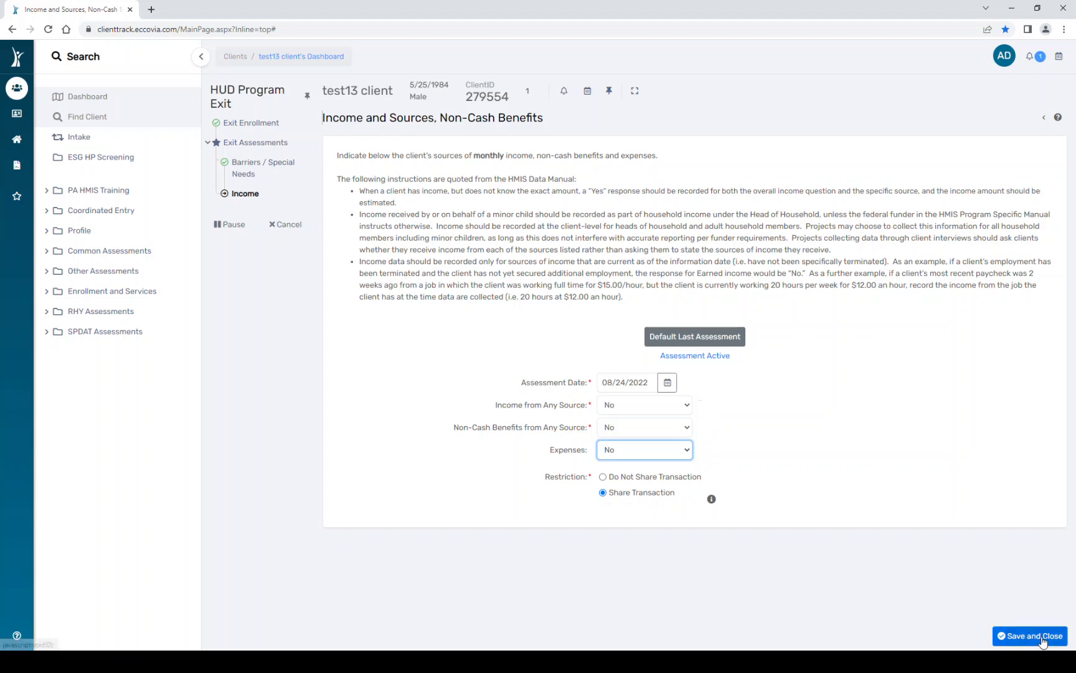
pyautogui.click(618, 405)
pyautogui.click(619, 430)
pyautogui.click(619, 432)
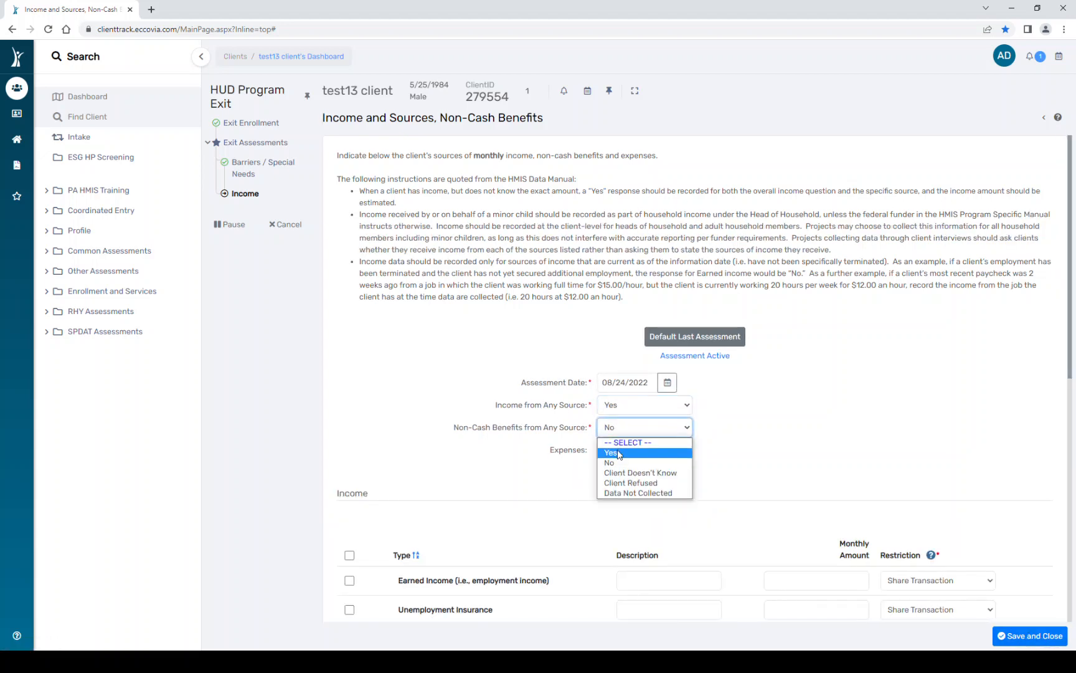
pyautogui.click(618, 452)
pyautogui.click(615, 449)
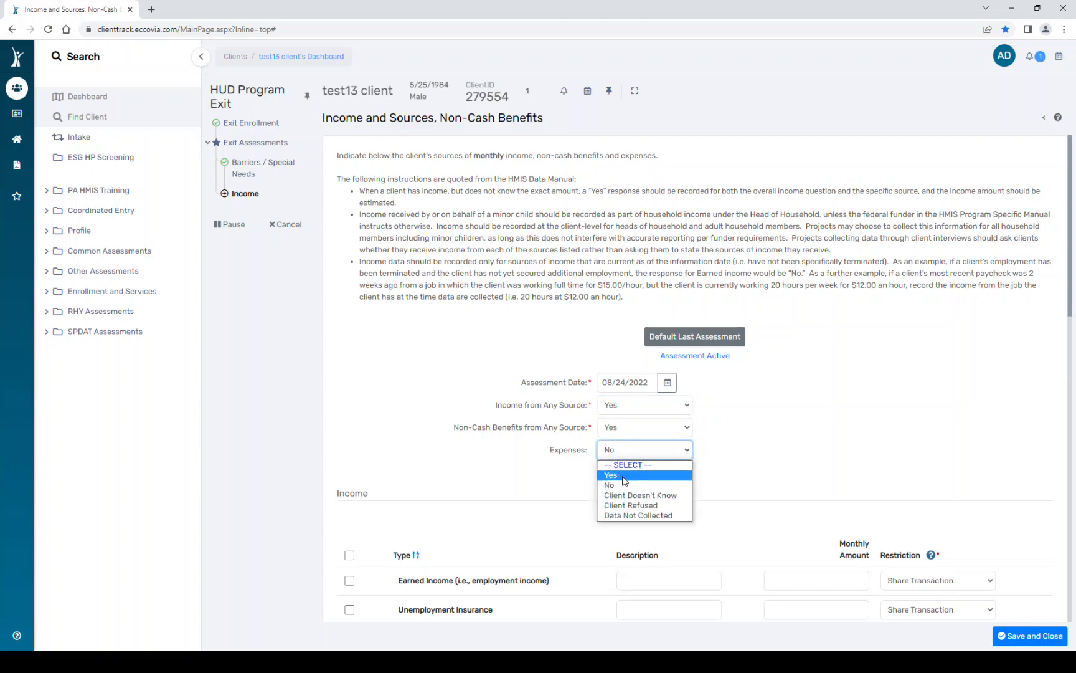
pyautogui.click(621, 480)
pyautogui.scroll(-4, 424, 578)
pyautogui.scroll(-1, 424, 578)
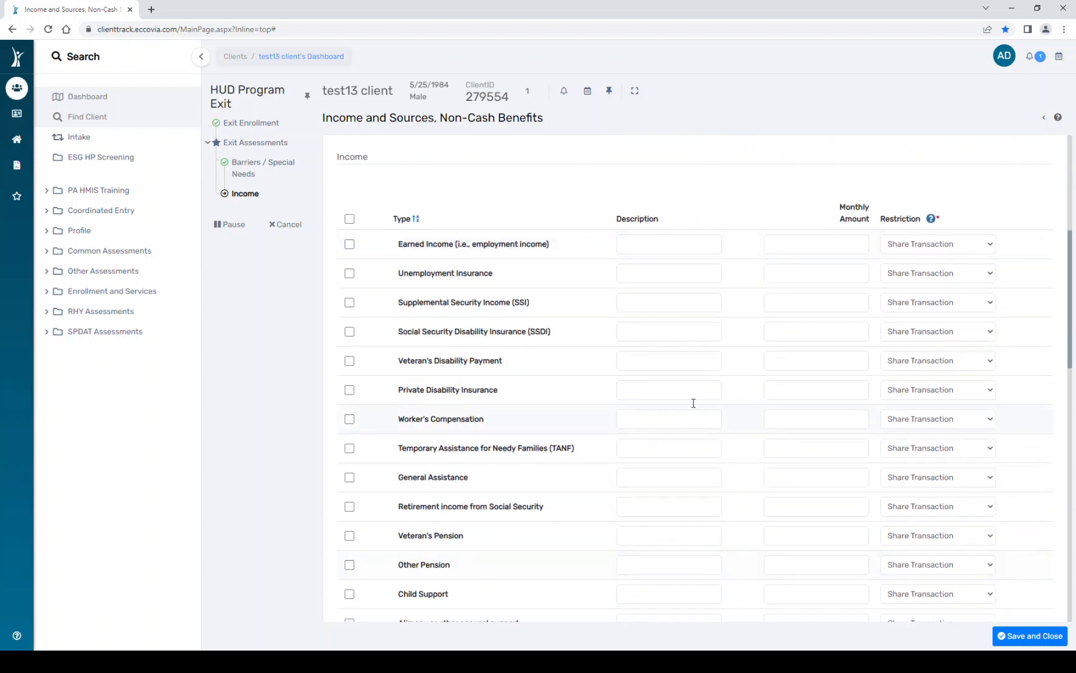
# - Record Earned Income of $588.00 and an Other Pension of 600.00 monthly
pyautogui.click(823, 248)
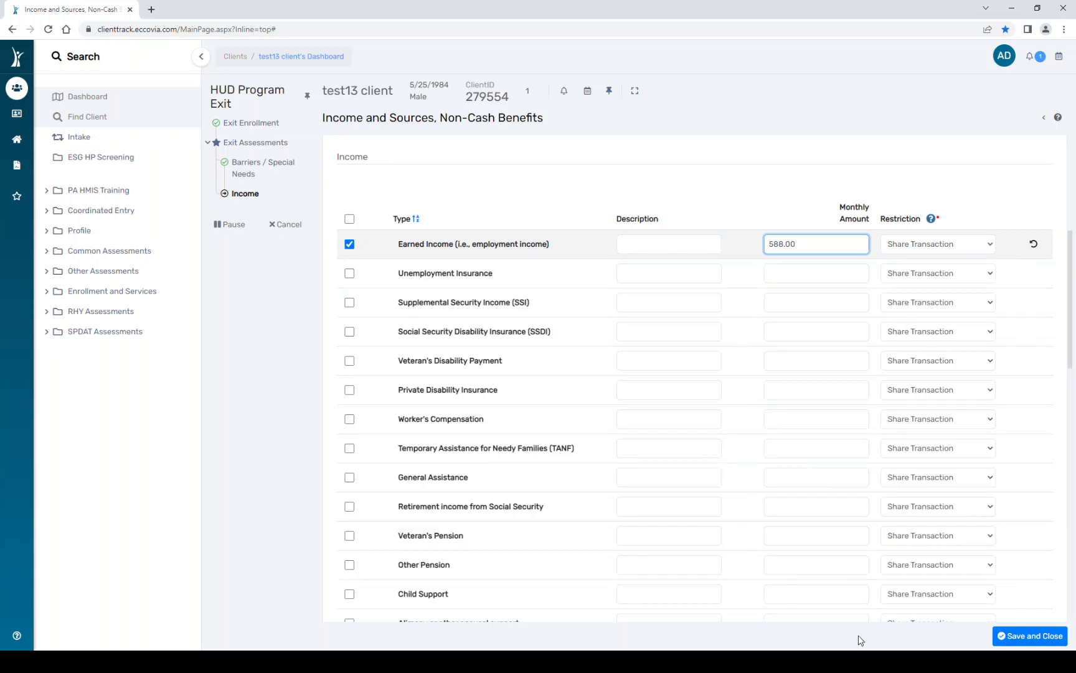
pyautogui.click(349, 565)
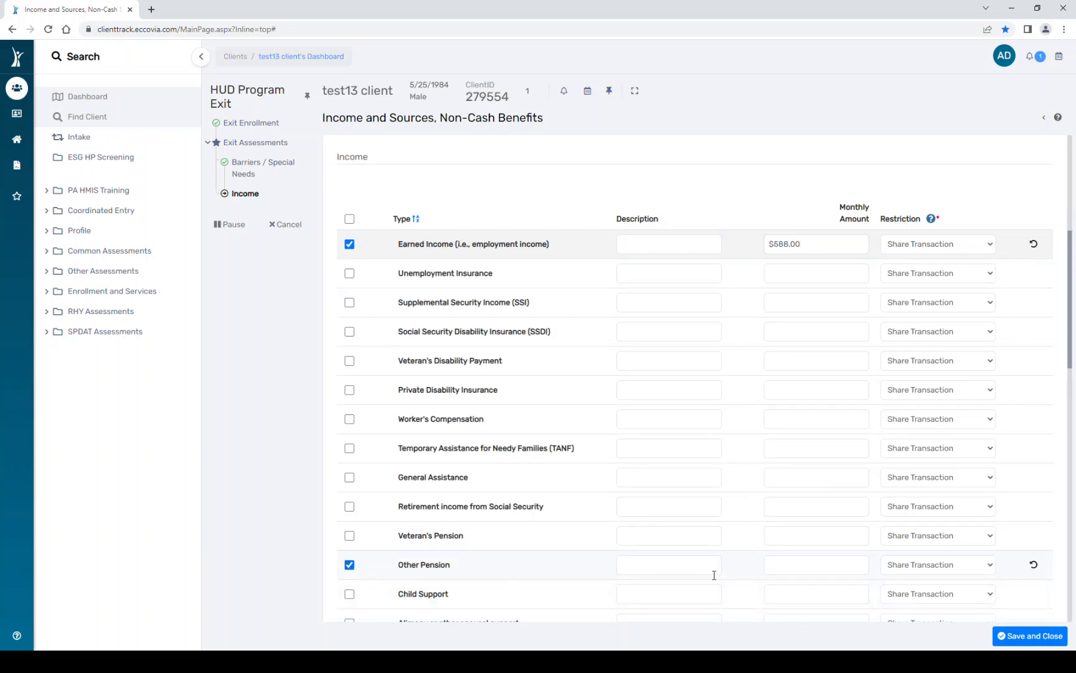
pyautogui.click(792, 567)
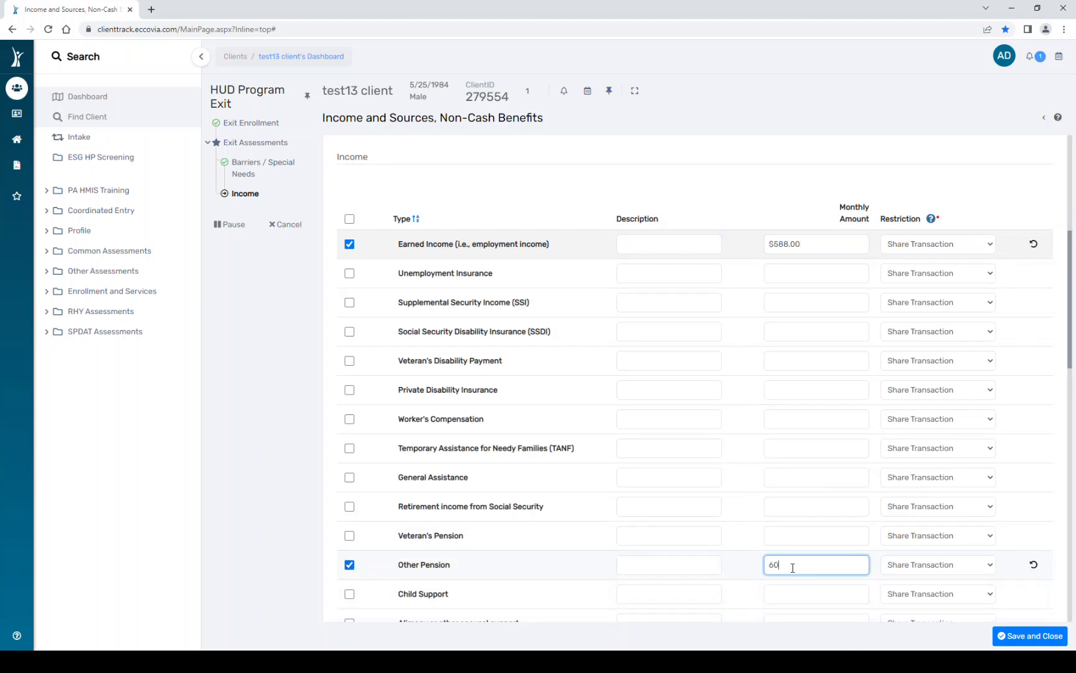
pyautogui.write('600.00')
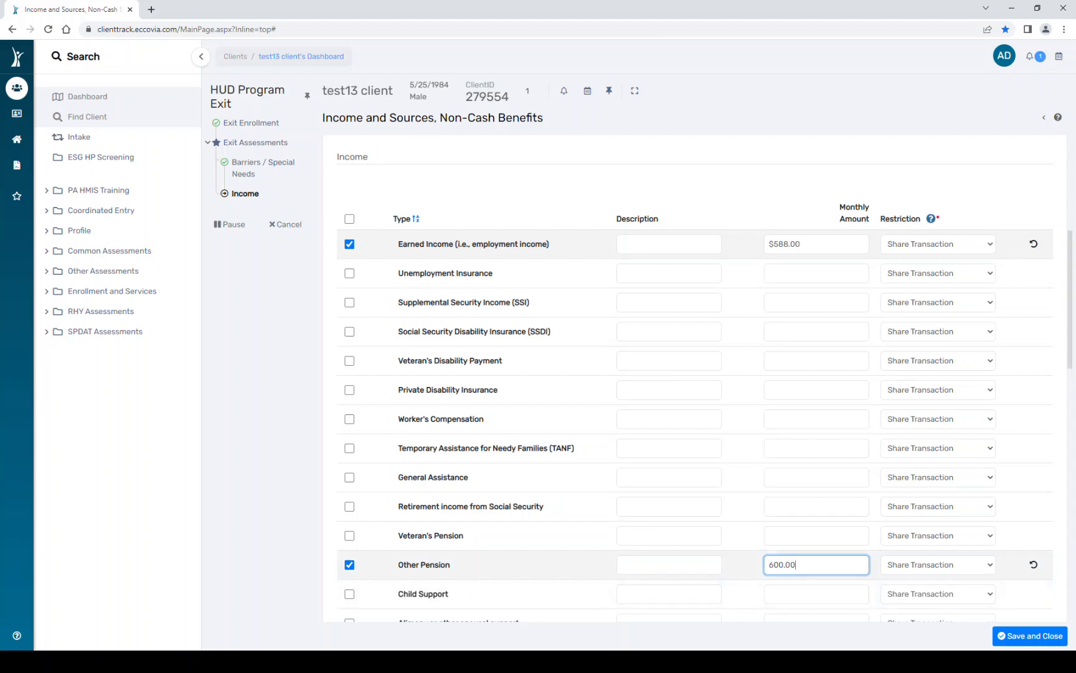
pyautogui.scroll(-5, 768, 584)
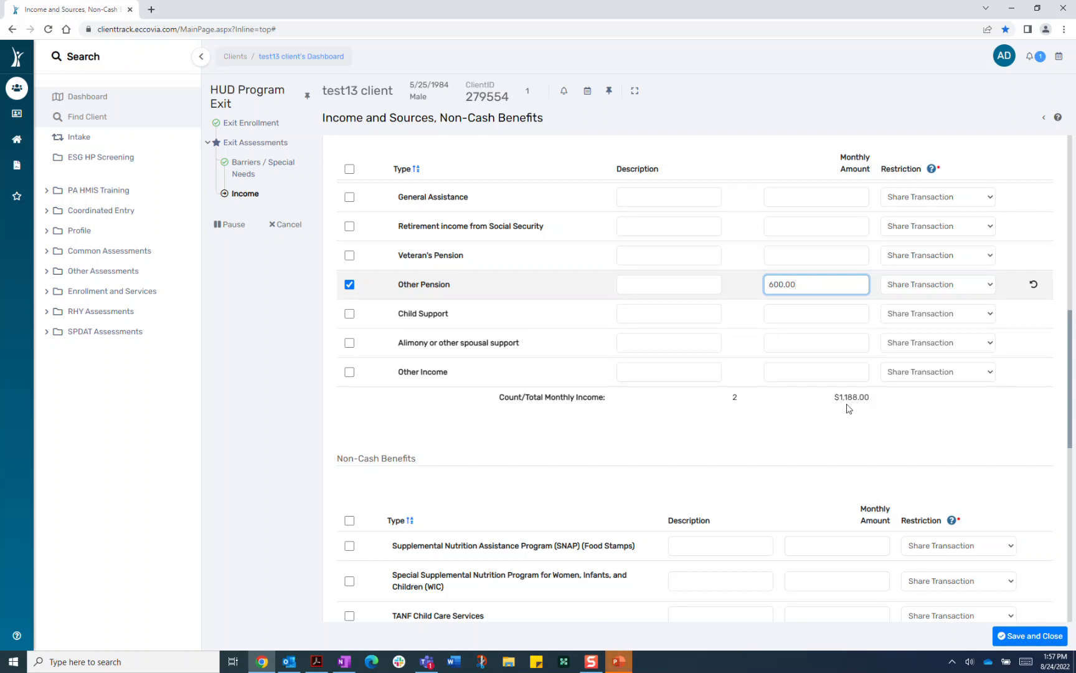
pyautogui.scroll(-4, 755, 555)
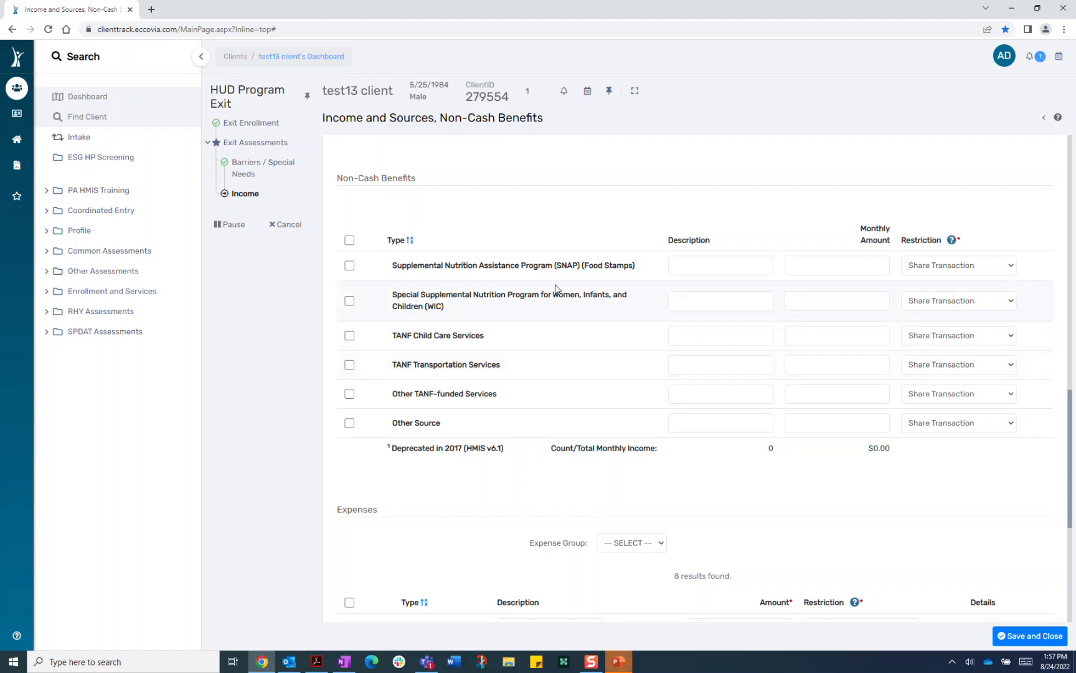
# - Check SNAP (Food Stamps) under Non-Cash Benefits, leaving its monthly amount empty
pyautogui.click(350, 267)
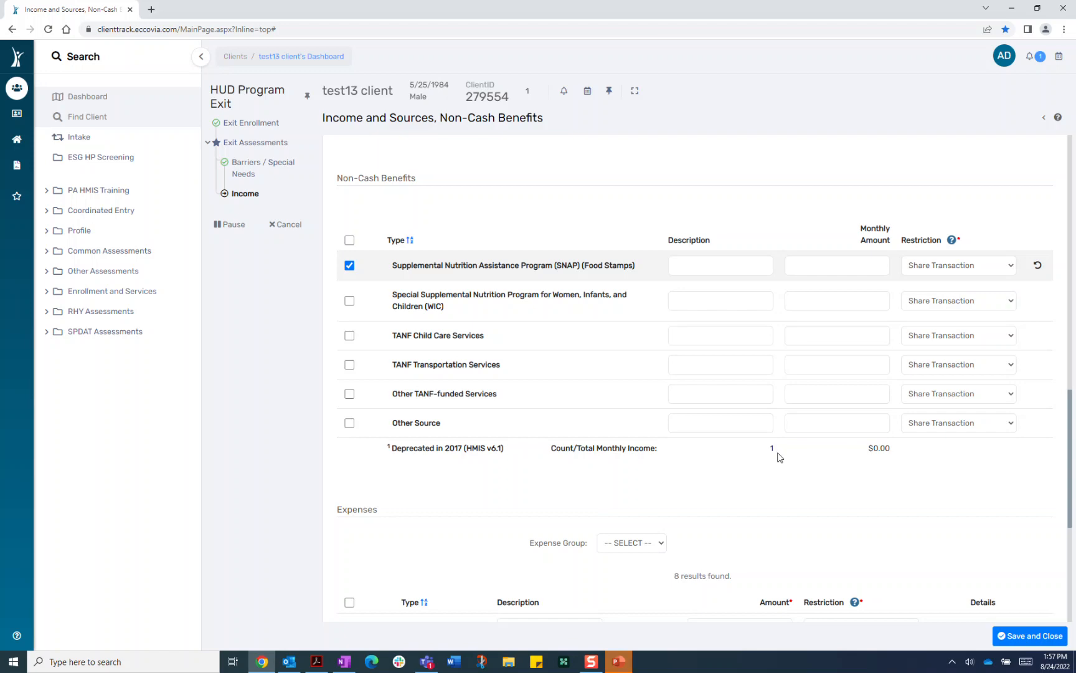
pyautogui.click(840, 268)
pyautogui.write('350')
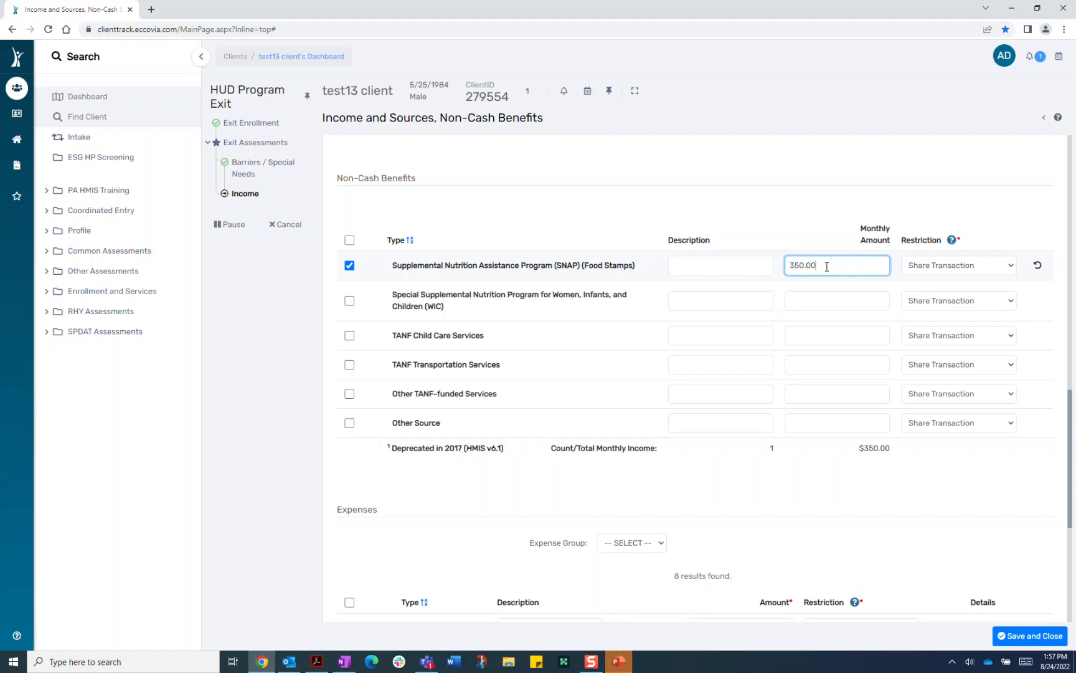
pyautogui.press('BackSpace')
pyautogui.press('BackSpace')
pyautogui.press('BackSpace')
pyautogui.scroll(-3, 719, 554)
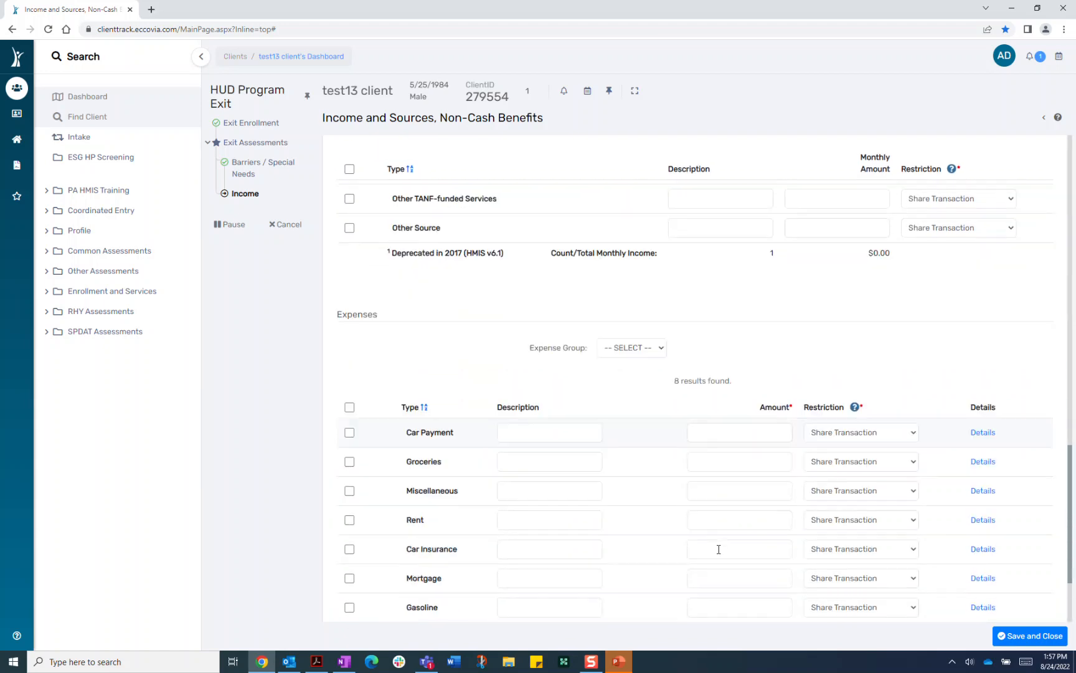
# - Filter expenses to the Automotive group and add Car Payment, Car Insurance and Gasoline
pyautogui.scroll(-2, 719, 549)
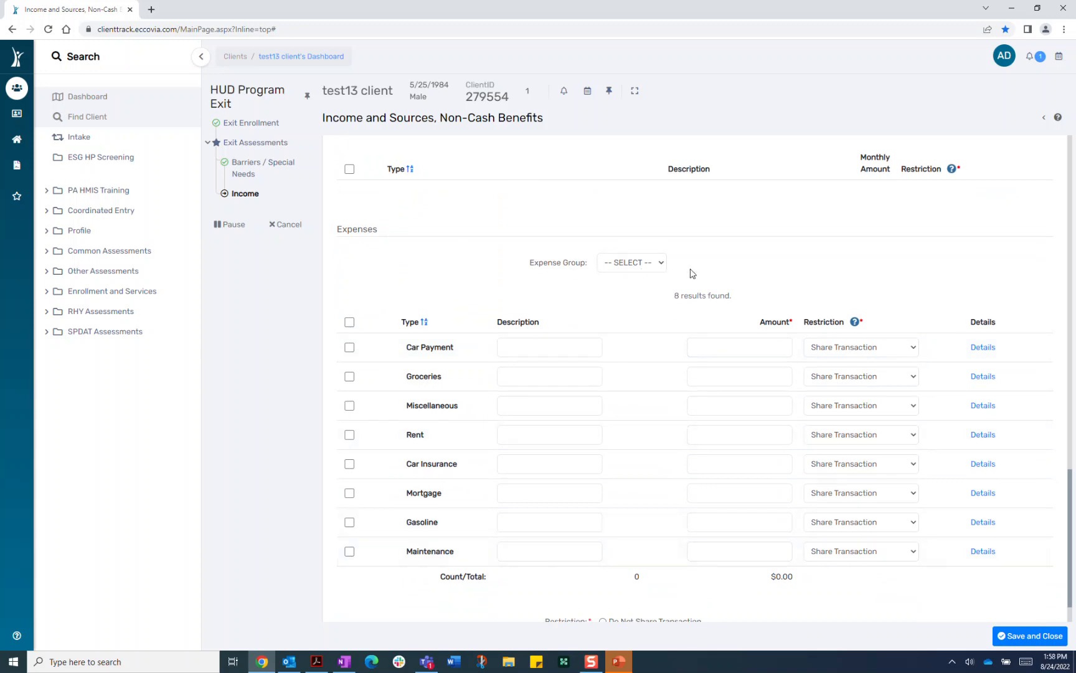
pyautogui.click(646, 267)
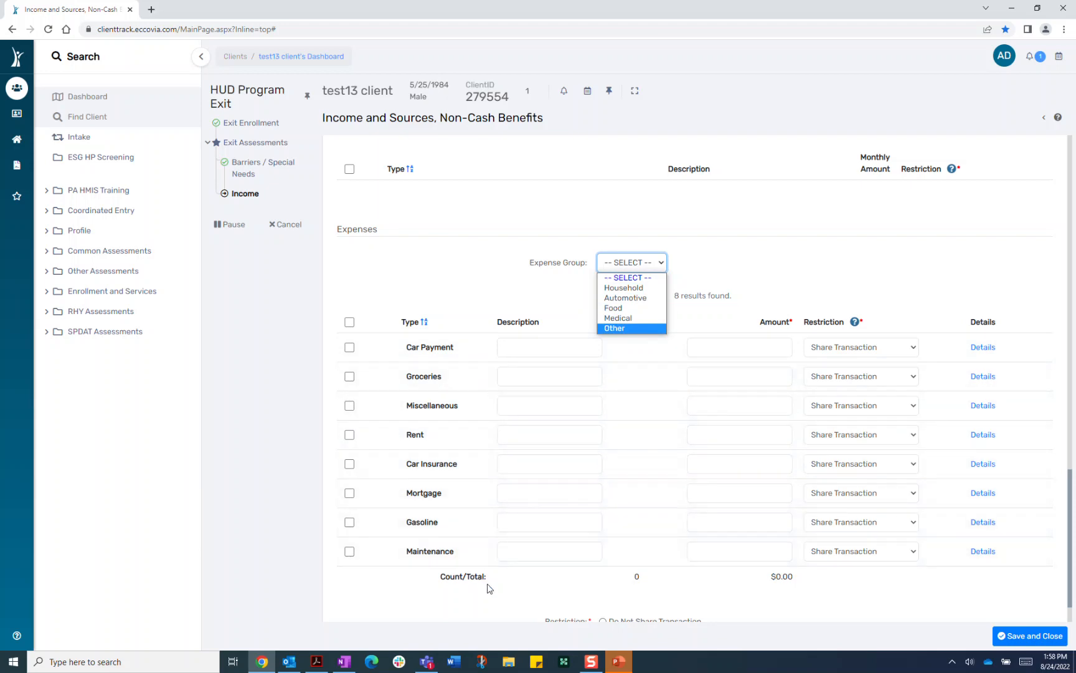
pyautogui.click(643, 299)
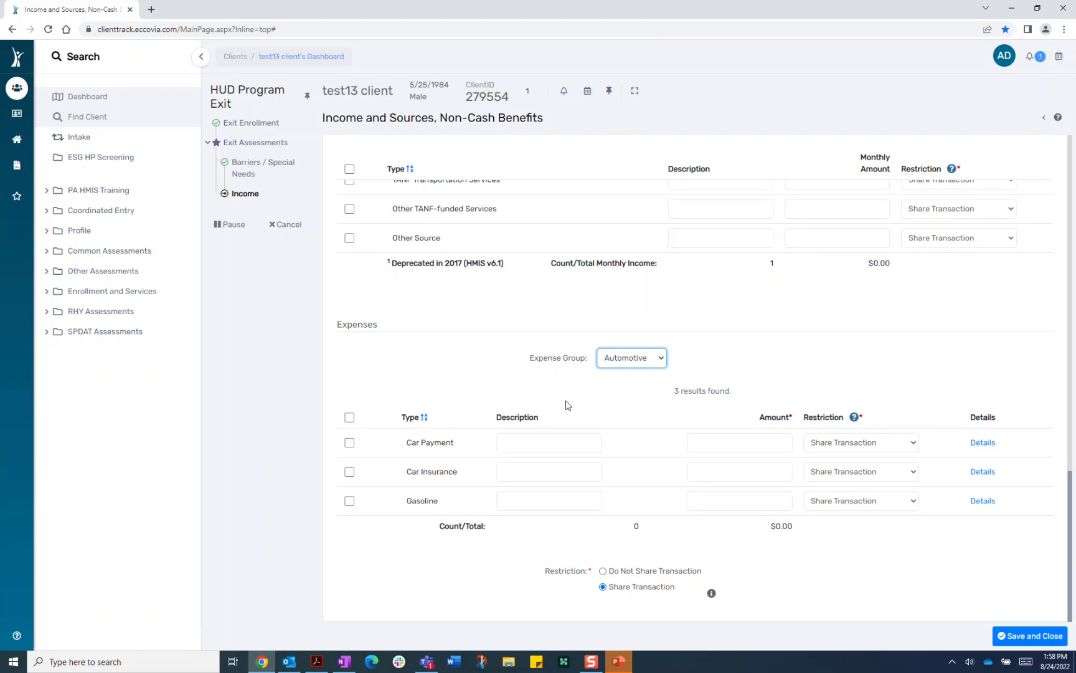
pyautogui.click(349, 501)
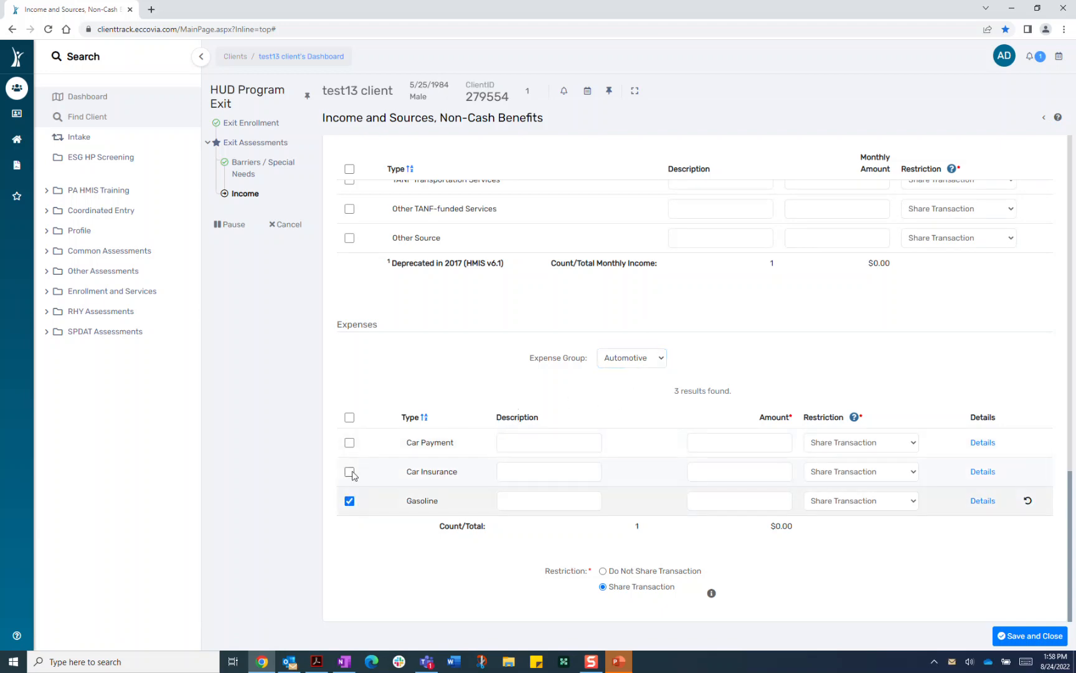
pyautogui.click(349, 471)
pyautogui.click(350, 441)
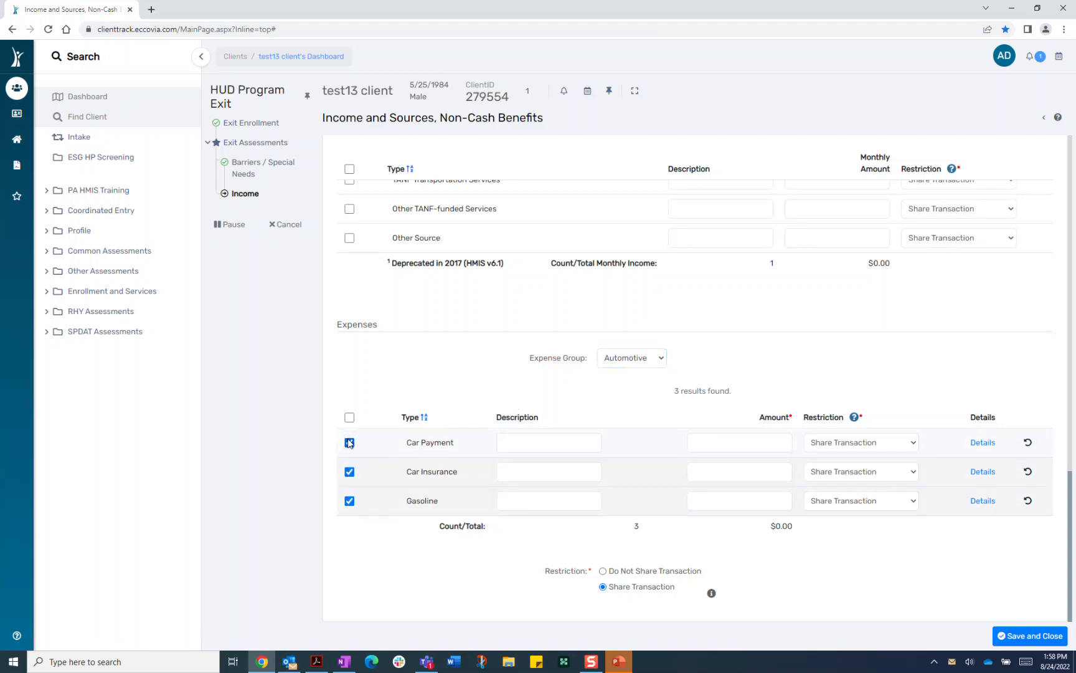
# - Enter amounts 300, 130 and 200 for the three expenses and save the income form
pyautogui.click(778, 442)
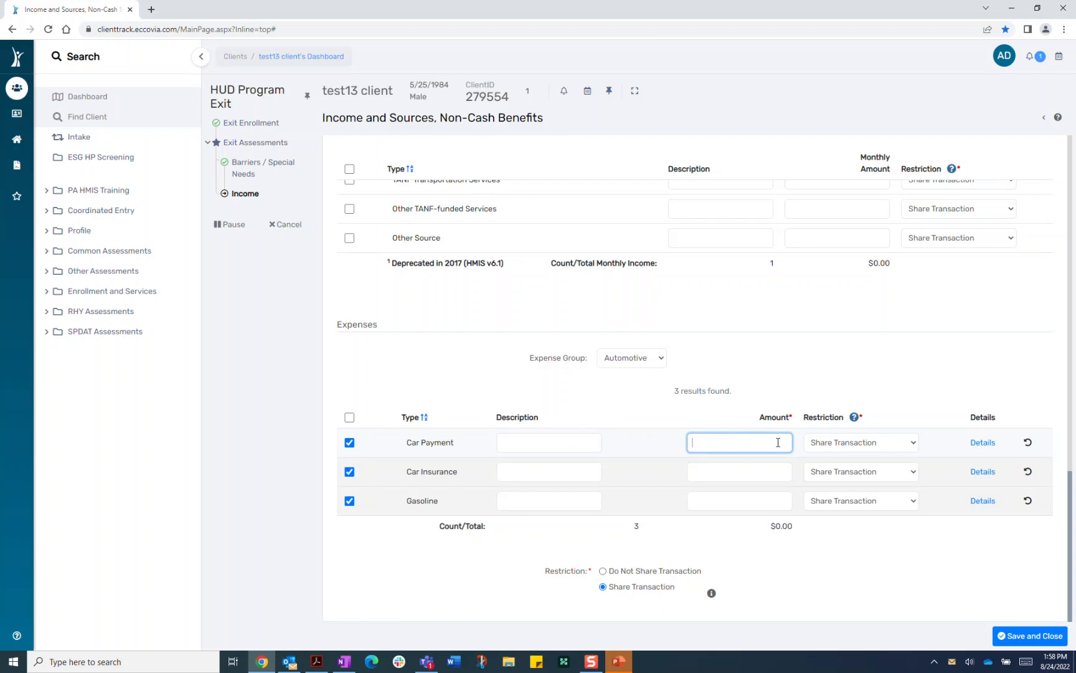
pyautogui.write('300.00')
pyautogui.click(766, 469)
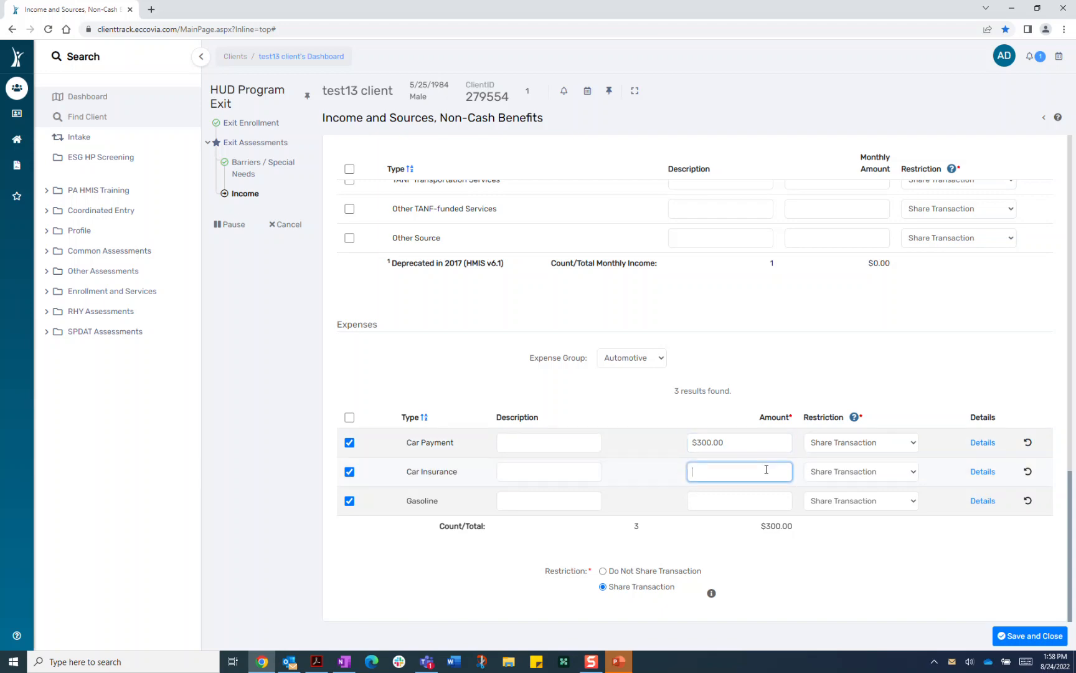
pyautogui.write('130')
pyautogui.click(726, 507)
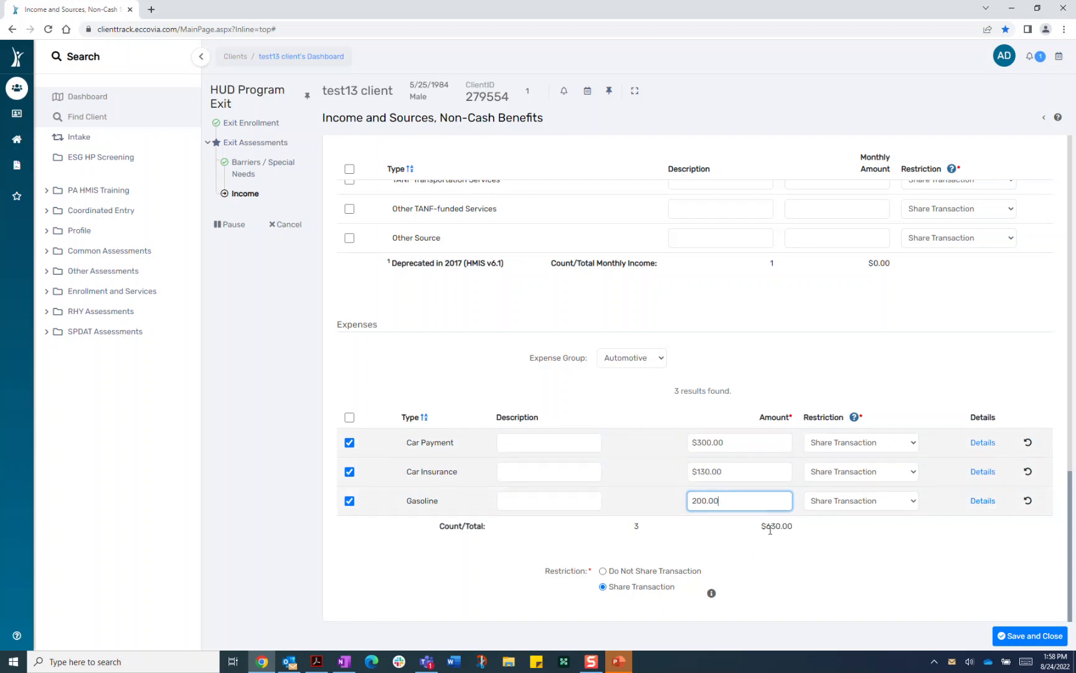
pyautogui.click(1049, 637)
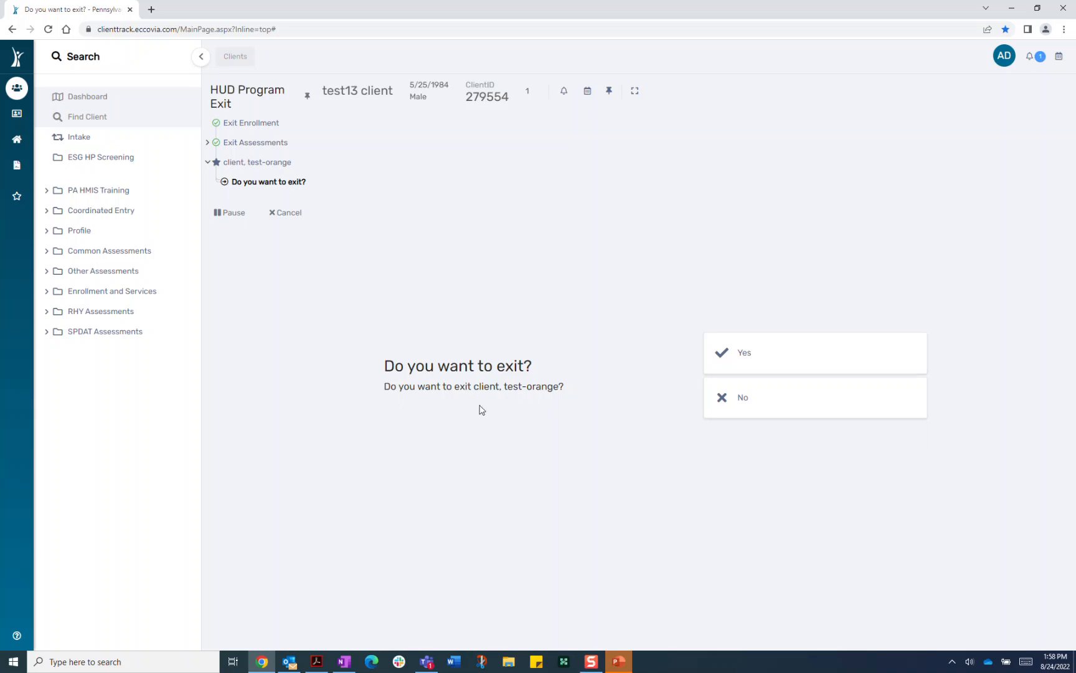
# - Confirm Yes to also exit the other household member
pyautogui.click(767, 361)
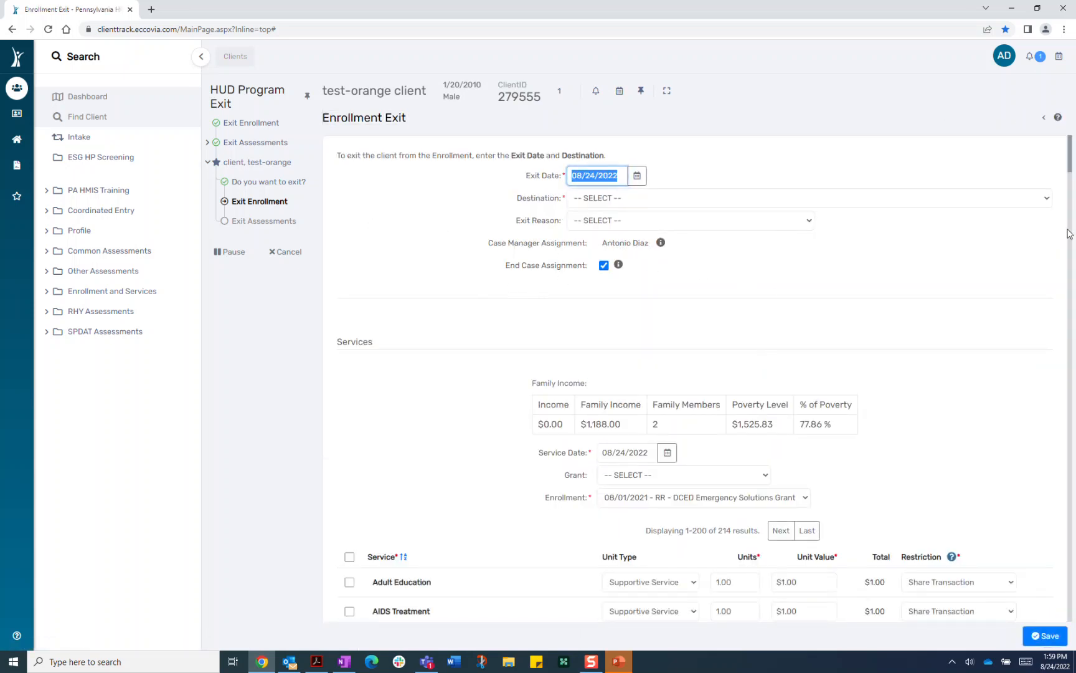
# - Give test-orange destination 'Rental by client, no ongoing housing subsidy', reason 'Completed program', and save
pyautogui.click(925, 199)
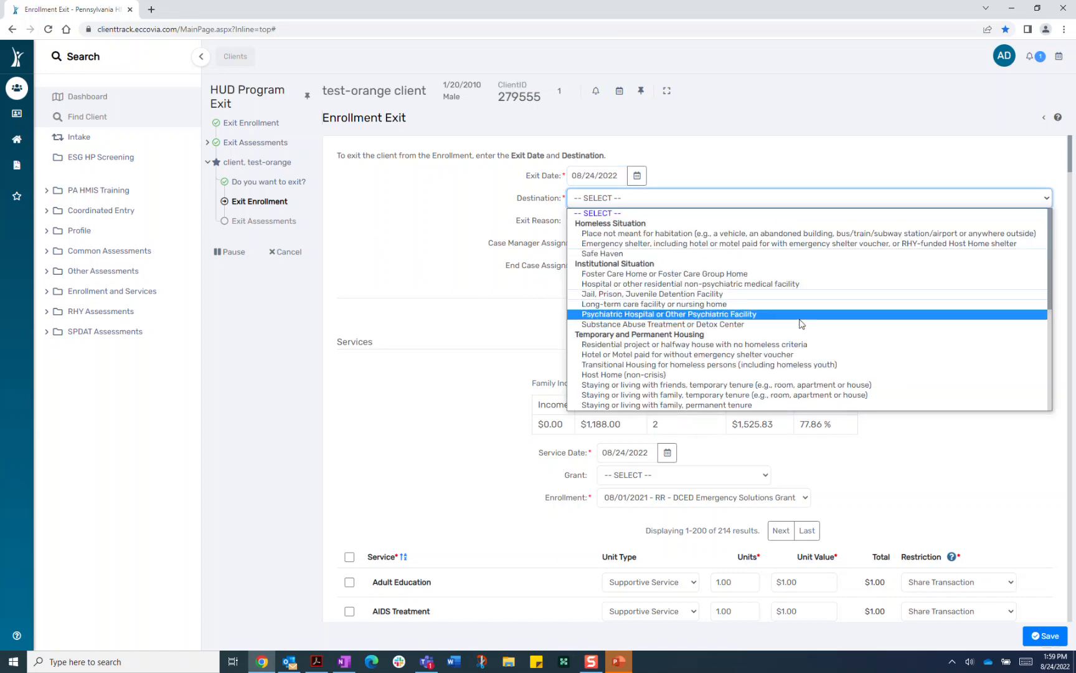
pyautogui.scroll(-3, 800, 372)
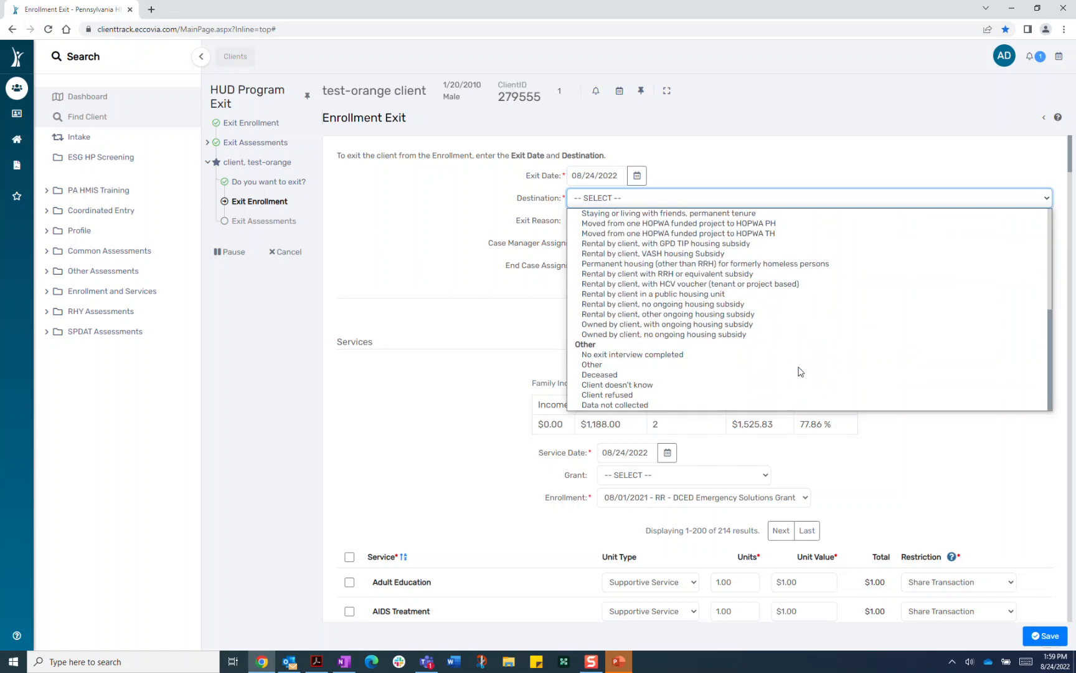
pyautogui.click(679, 305)
pyautogui.click(735, 222)
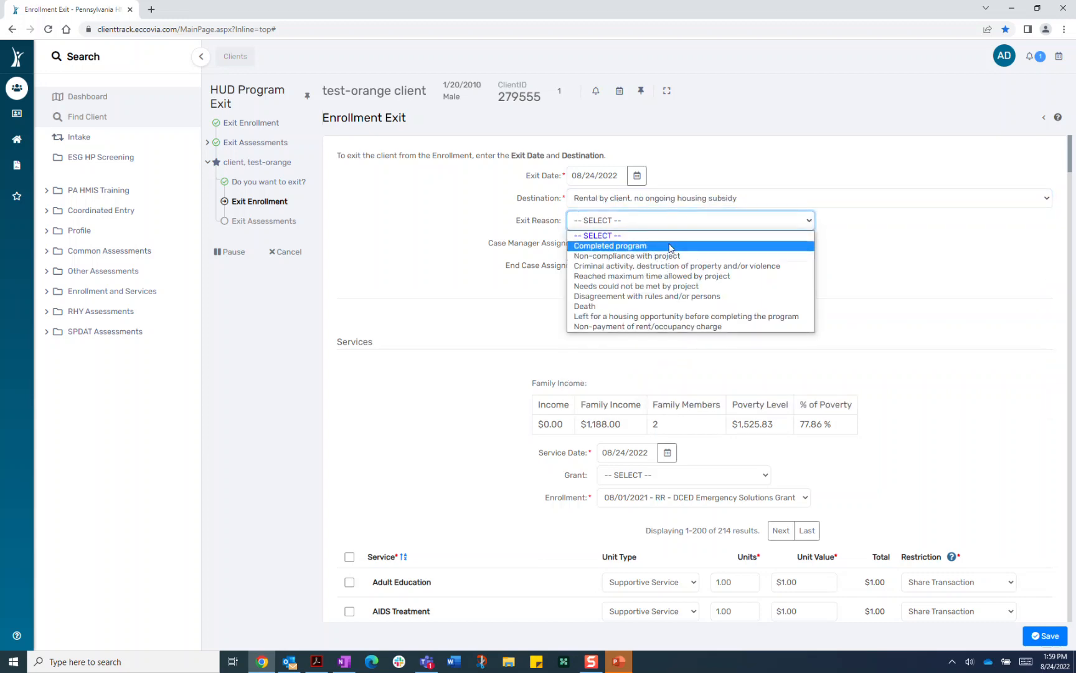
pyautogui.click(742, 244)
pyautogui.scroll(-5, 932, 349)
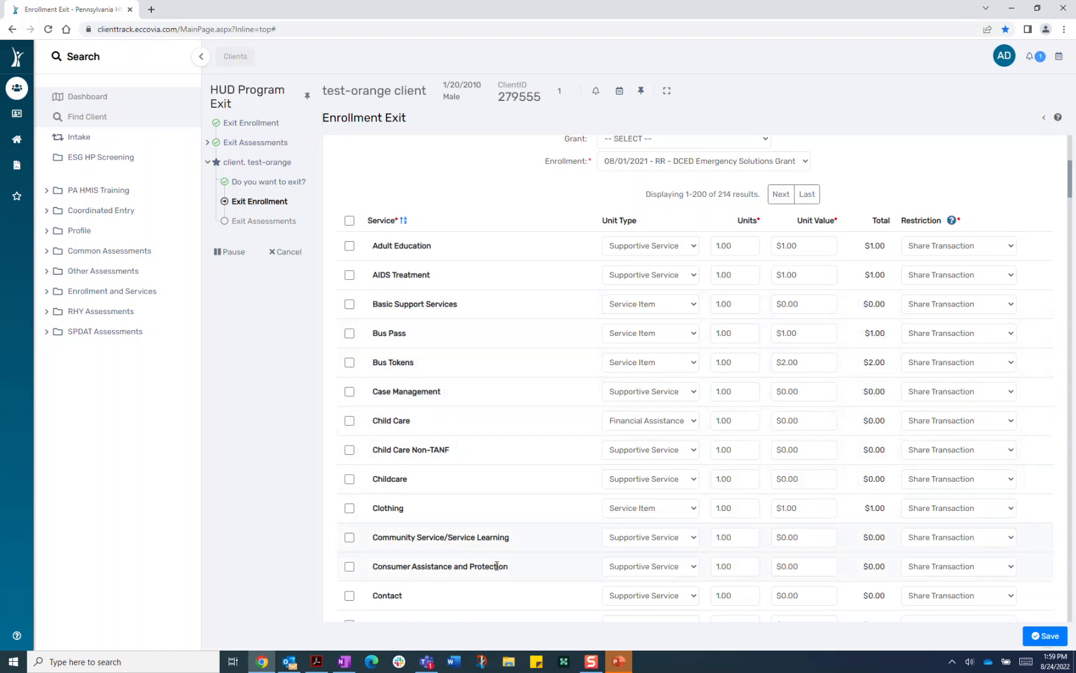
pyautogui.click(1045, 635)
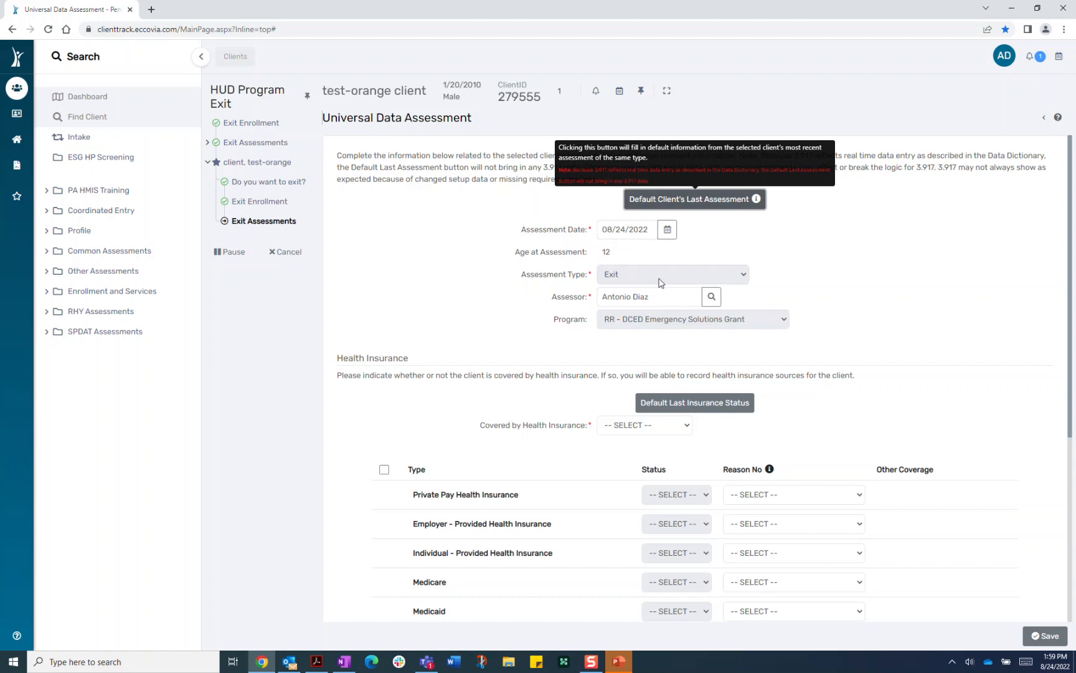
# - Set Covered by Health Insurance to Yes and S-CHIP Status to Yes, then save the exit assessment
pyautogui.scroll(-3, 829, 411)
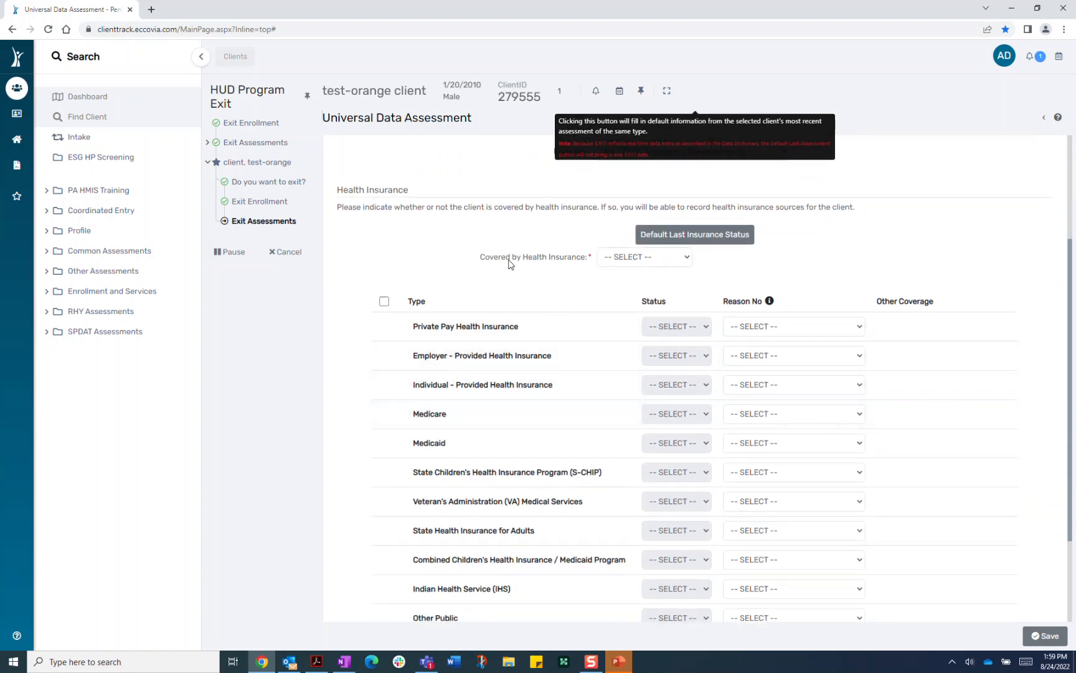
pyautogui.click(656, 269)
pyautogui.click(651, 290)
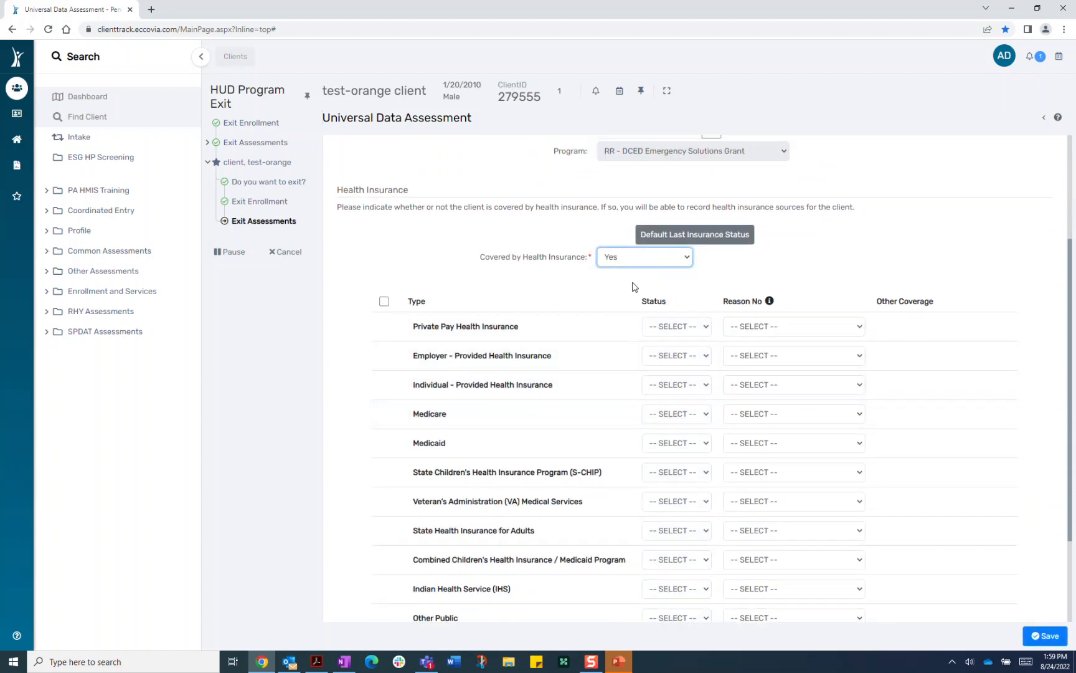
pyautogui.scroll(-2, 703, 497)
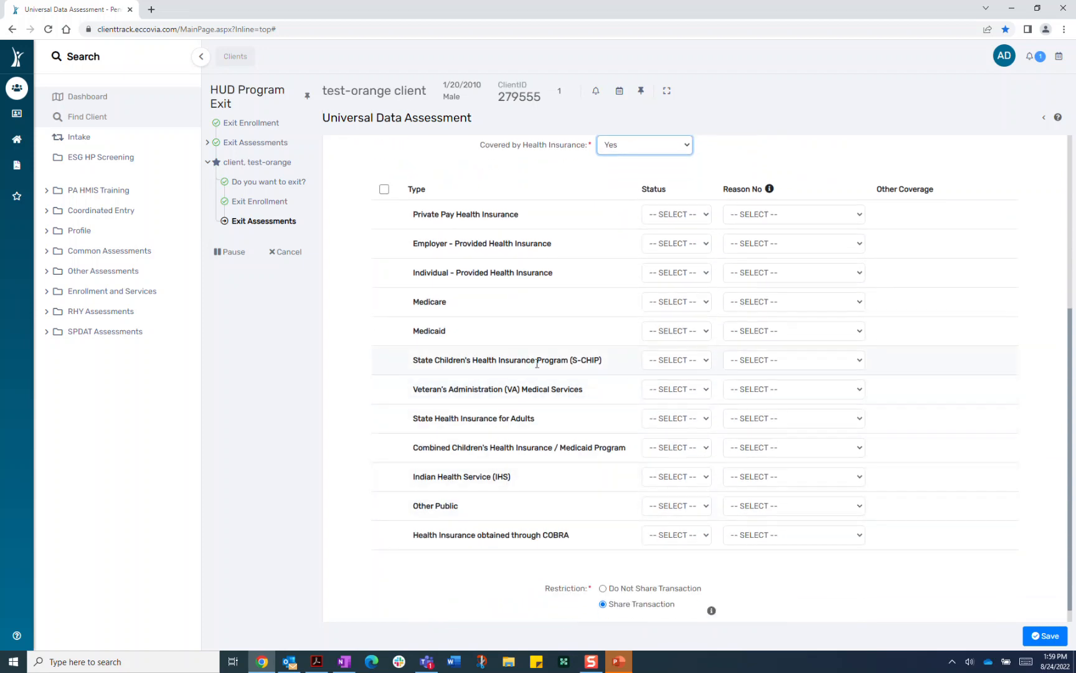
pyautogui.click(661, 362)
pyautogui.click(667, 395)
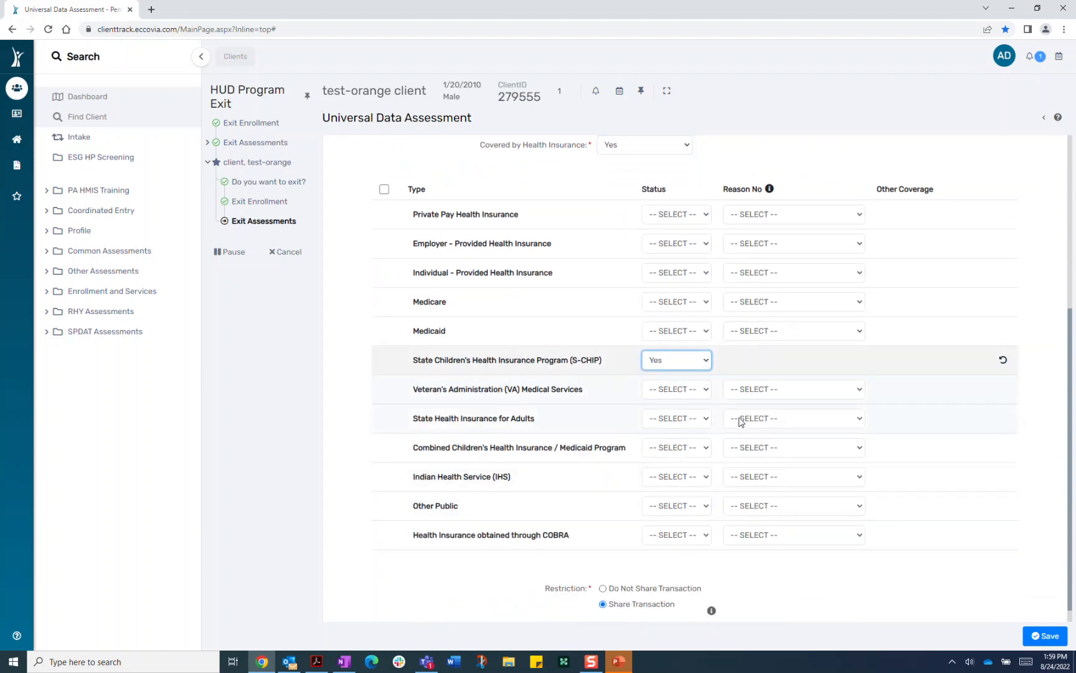
pyautogui.click(1055, 642)
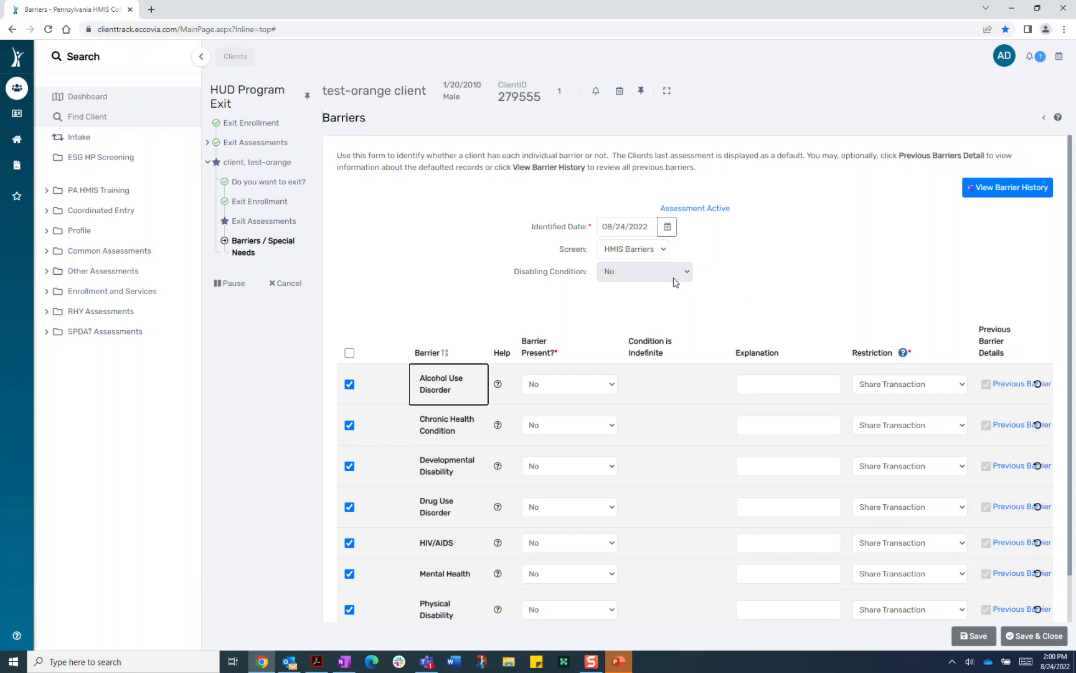
# - Save and close the Barriers form with Disabling Condition and every barrier left at No
pyautogui.scroll(-1, 791, 300)
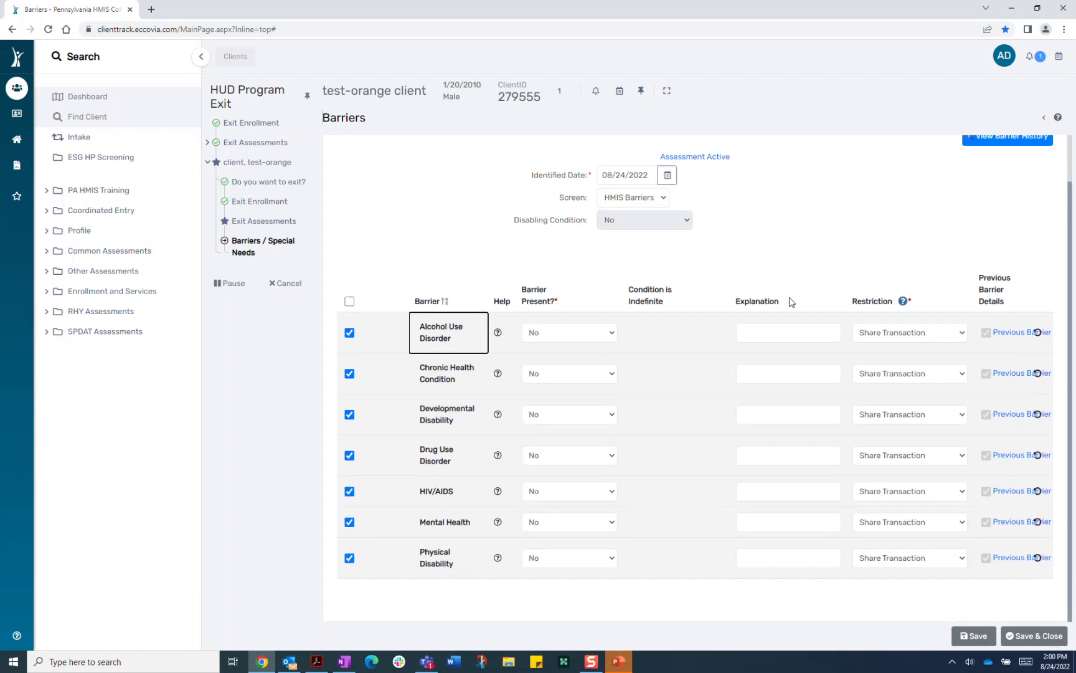
pyautogui.click(1029, 637)
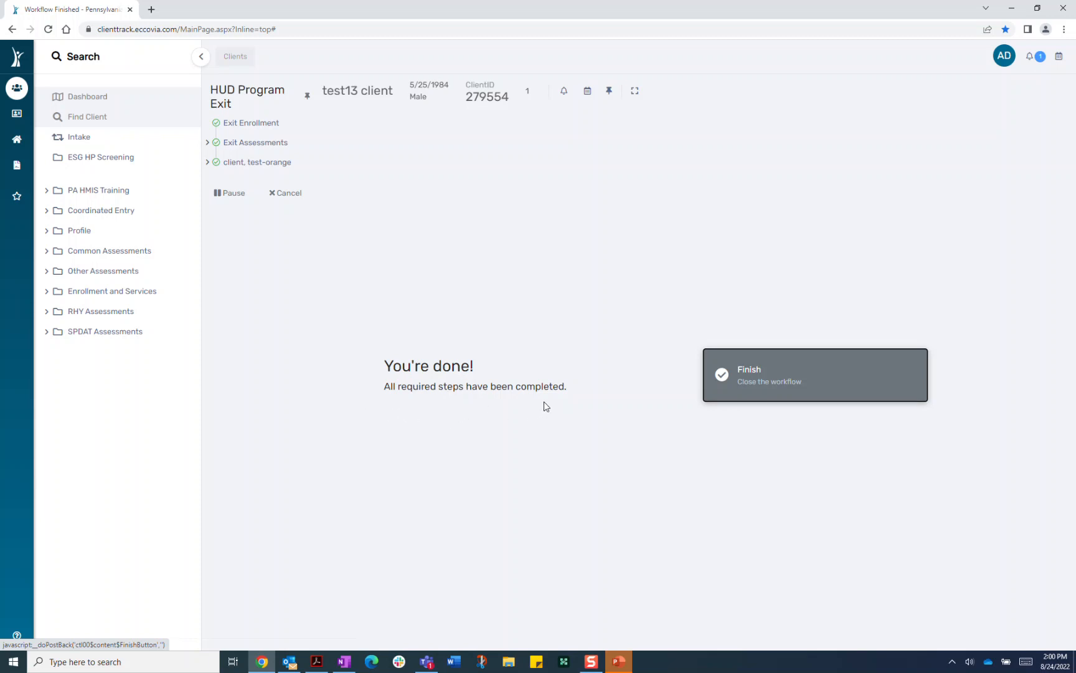
# - Finish the HUD Program Exit workflow from the 'You're done!' screen
pyautogui.click(752, 384)
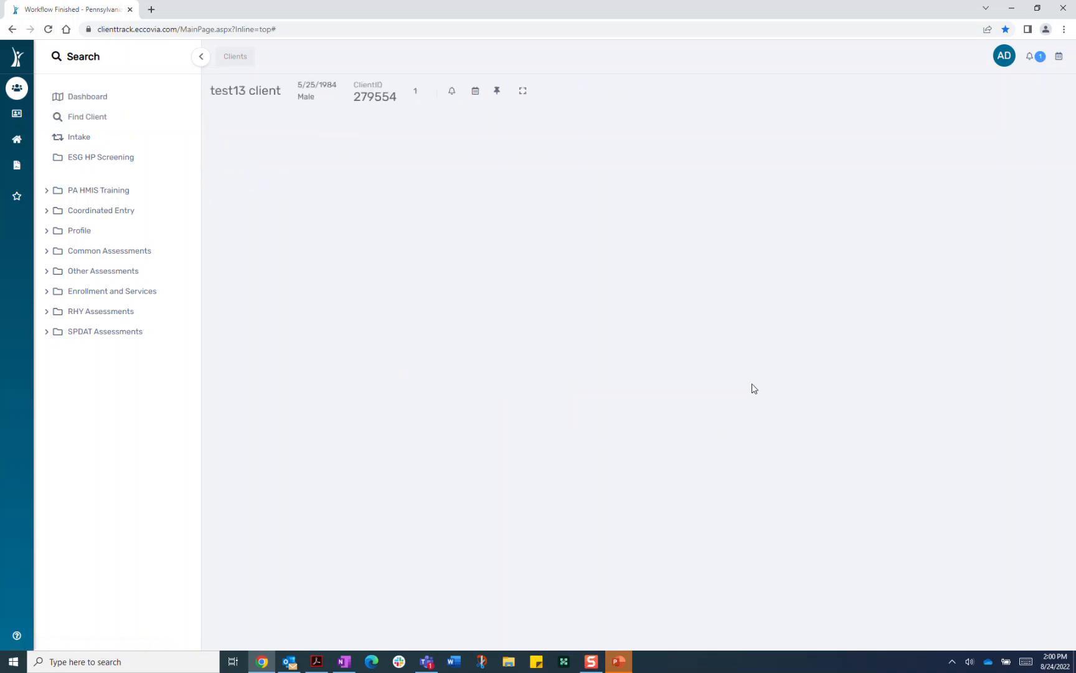